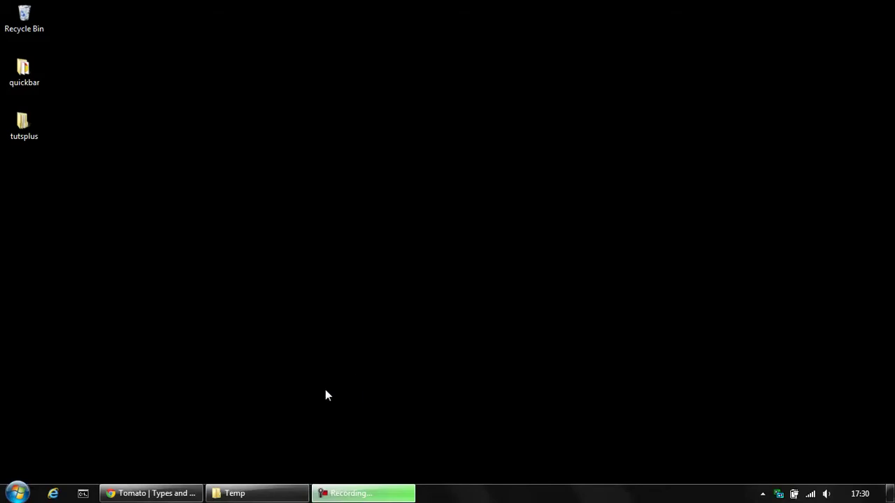
Bring up the Tomato edit screen and scroll to Product Details showing Price 23 and the Wikipedia URL.
{"action": "left_click", "coordinate": [168, 493]}
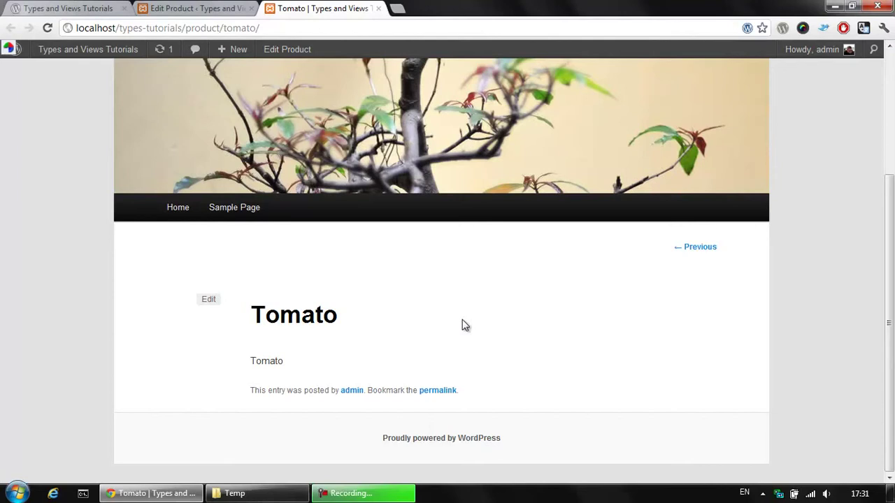
{"action": "left_click", "coordinate": [189, 9]}
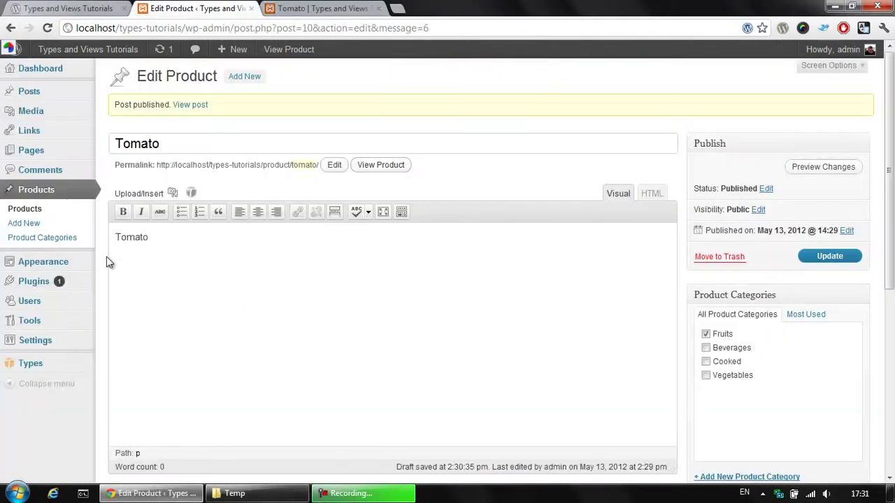
{"action": "scroll", "coordinate": [106, 257], "scroll_direction": "down", "scroll_amount": 4}
{"action": "scroll", "coordinate": [80, 319], "scroll_direction": "down", "scroll_amount": 1}
{"action": "scroll", "coordinate": [80, 328], "scroll_direction": "up", "scroll_amount": 4}
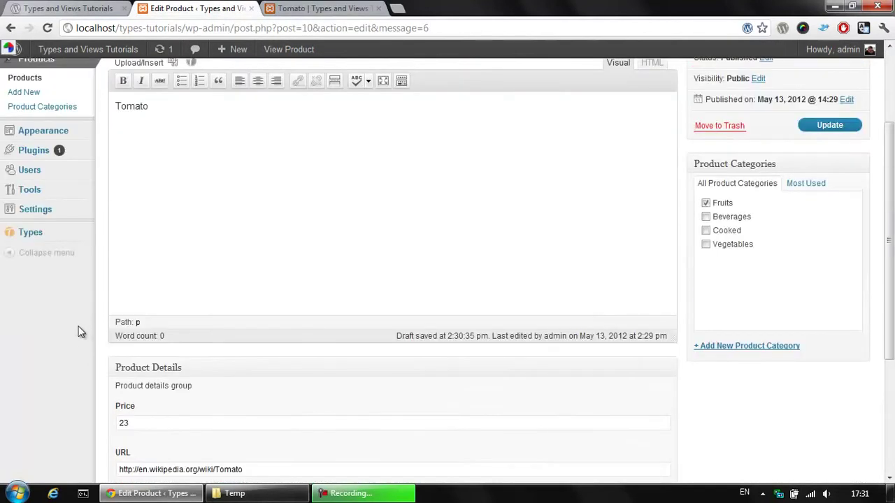
{"action": "scroll", "coordinate": [82, 347], "scroll_direction": "down", "scroll_amount": 1}
{"action": "key", "text": "ctrl+t"}
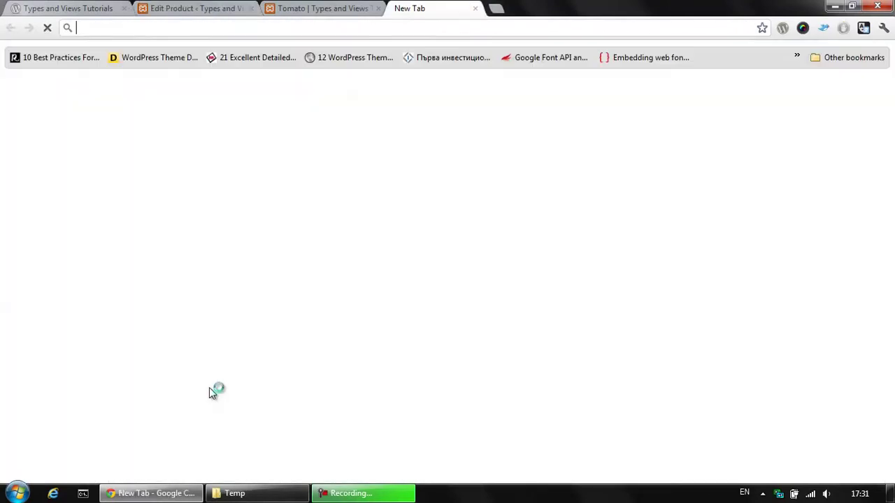
{"action": "type", "text": "t"}
{"action": "key", "text": "BackSpace"}
{"action": "key", "text": "BackSpace"}
{"action": "type", "text": "wp"}
{"action": "key", "text": "Return"}
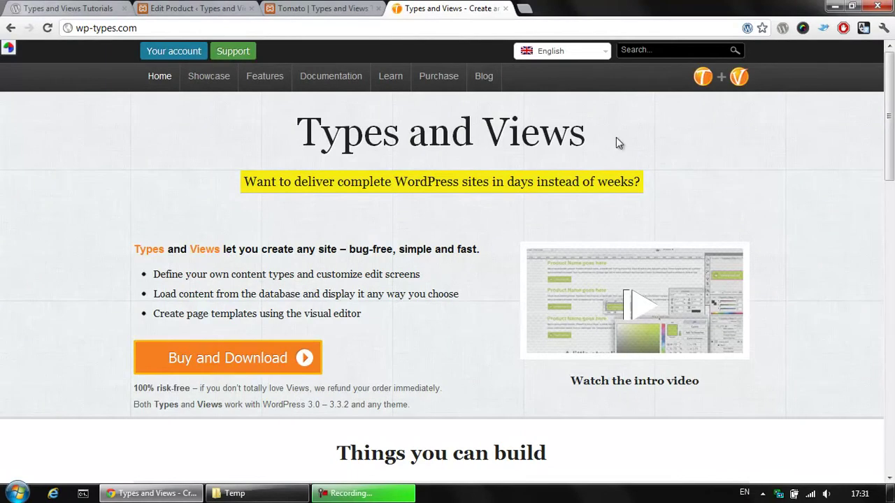
{"action": "left_click", "coordinate": [201, 360]}
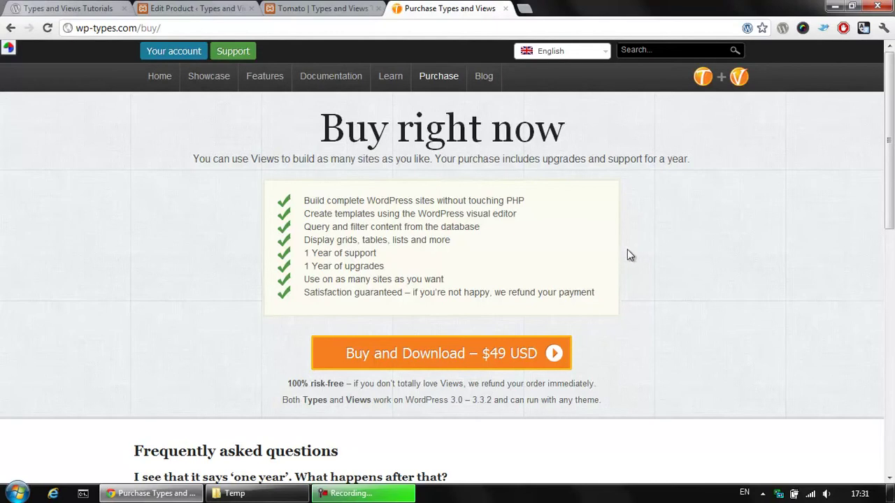
{"action": "middle_click", "coordinate": [459, 7]}
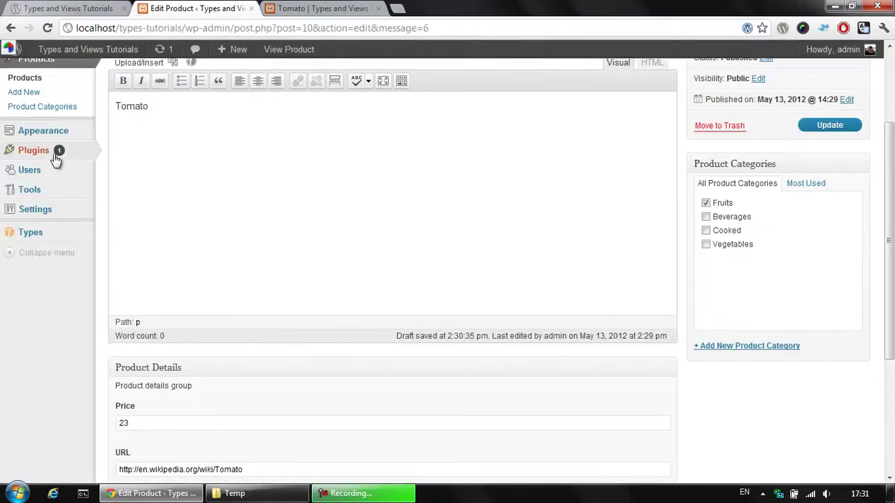
Open the Installed Plugins list, glance at the Tomato page, then return to Views Help.
{"action": "mouse_move", "coordinate": [58, 156]}
{"action": "left_click", "coordinate": [126, 152]}
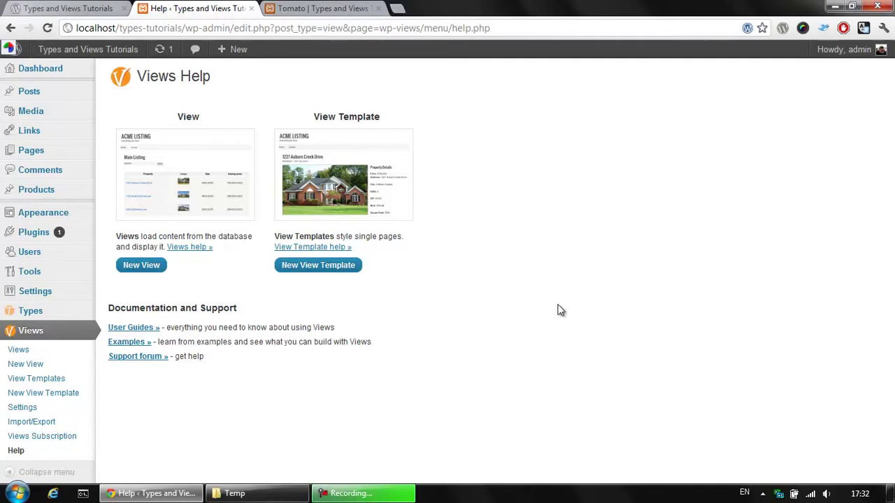
{"action": "left_click", "coordinate": [349, 8]}
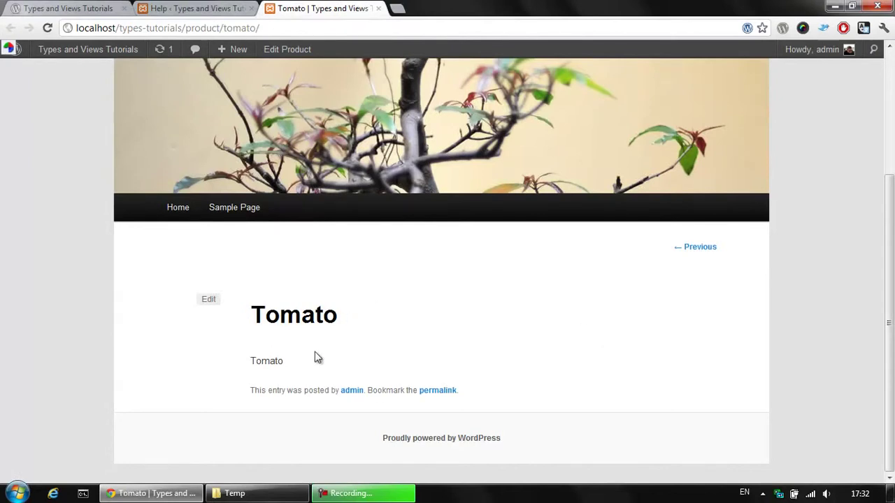
{"action": "left_click", "coordinate": [181, 8]}
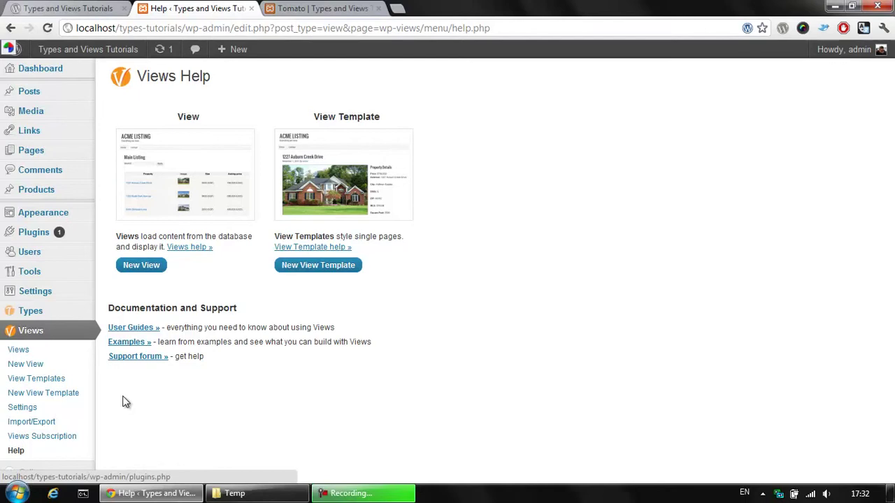
Create a new View Template titled 'Product Template'.
{"action": "left_click", "coordinate": [65, 397]}
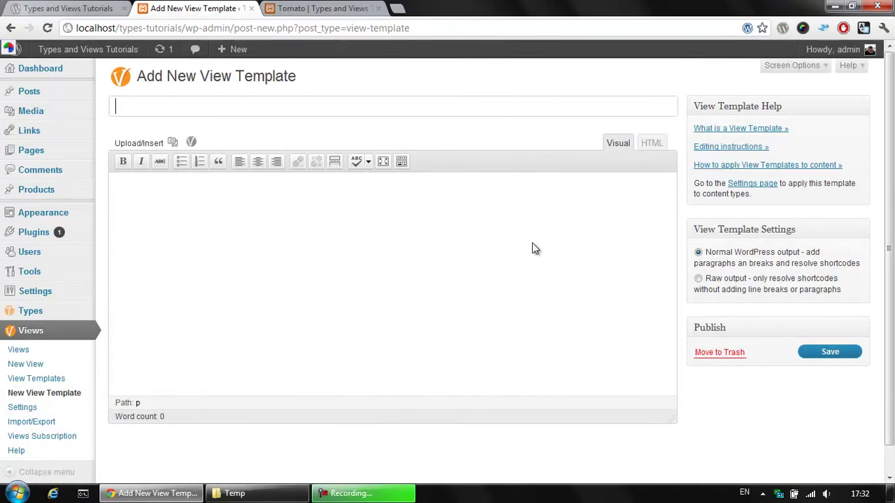
{"action": "type", "text": "Product Template"}
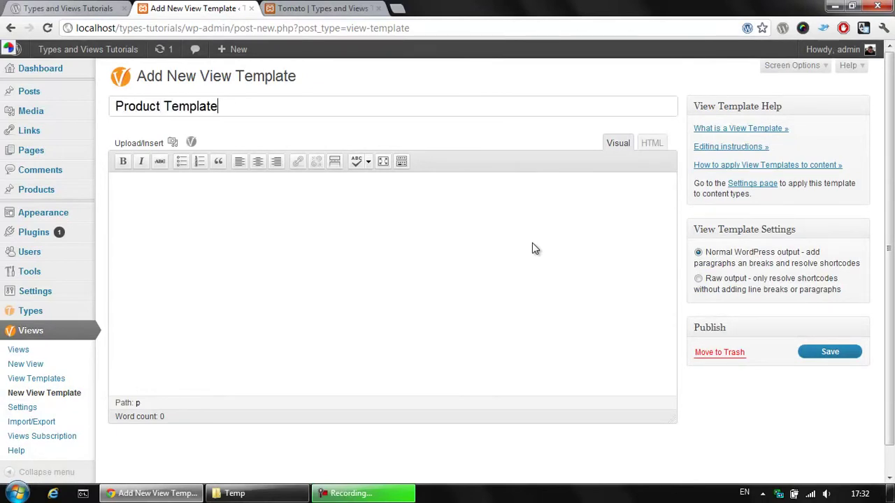
{"action": "key", "text": "Tab"}
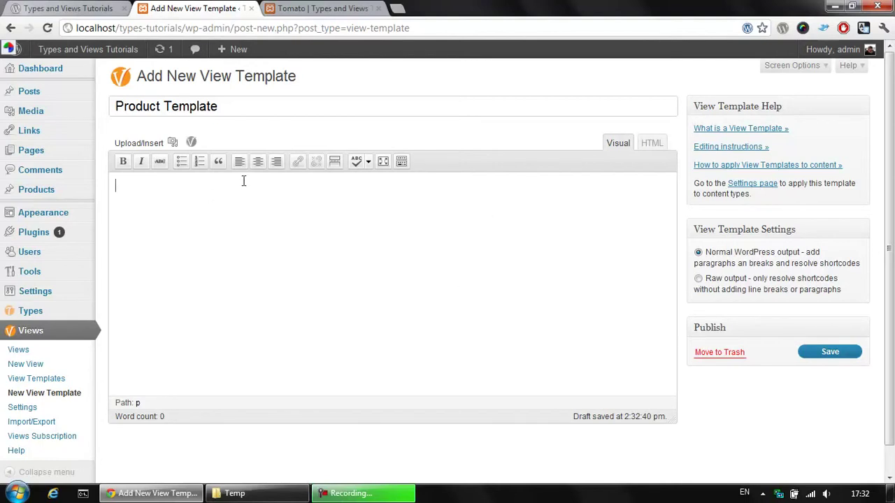
Check the Tomato page's body text, then return to the template editor.
{"action": "left_click", "coordinate": [323, 7]}
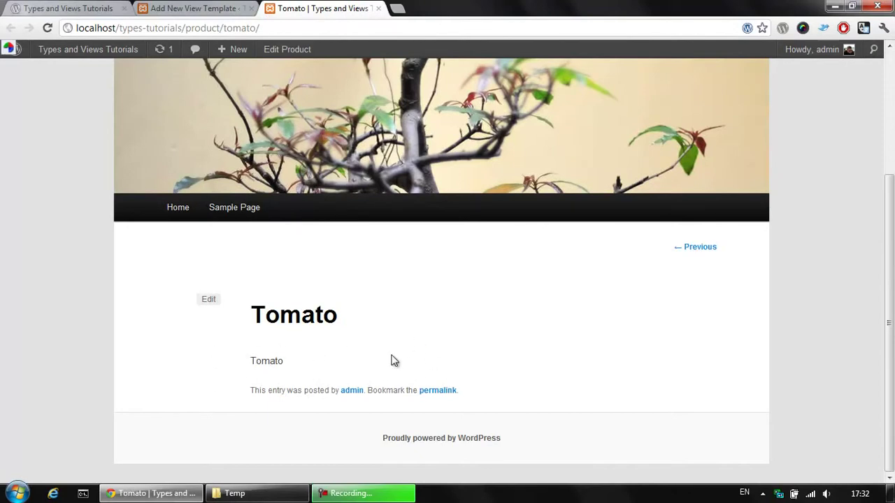
{"action": "left_click_drag", "start_coordinate": [241, 364], "coordinate": [286, 361]}
{"action": "left_click", "coordinate": [354, 360]}
{"action": "left_click", "coordinate": [199, 8]}
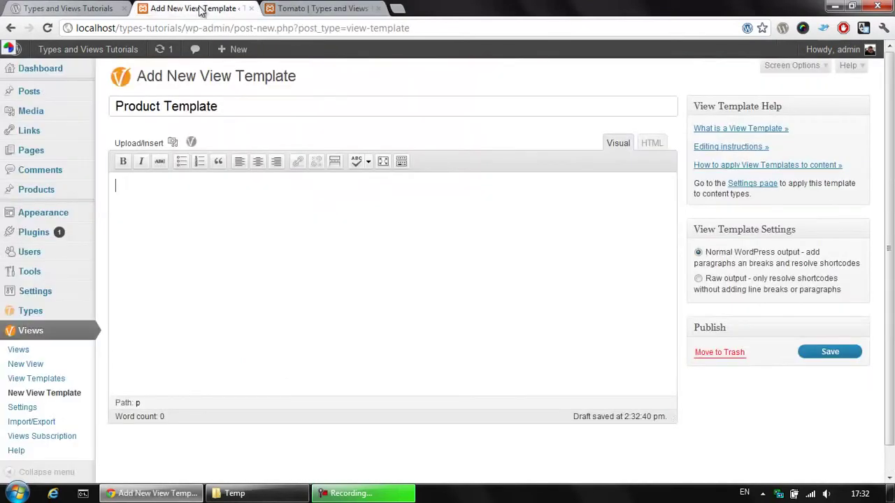
Insert the Body field, adding [wpv-post-body view_template="None"] to the template.
{"action": "left_click", "coordinate": [271, 258]}
{"action": "left_click", "coordinate": [191, 144]}
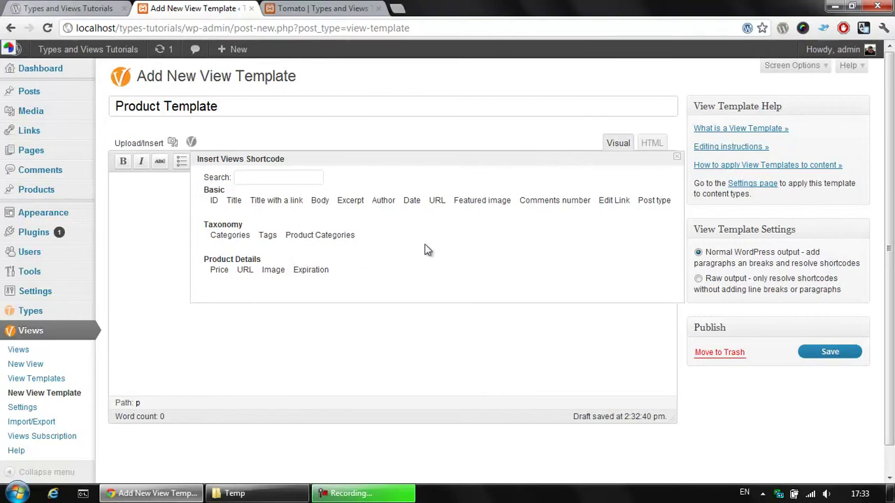
{"action": "left_click", "coordinate": [326, 207]}
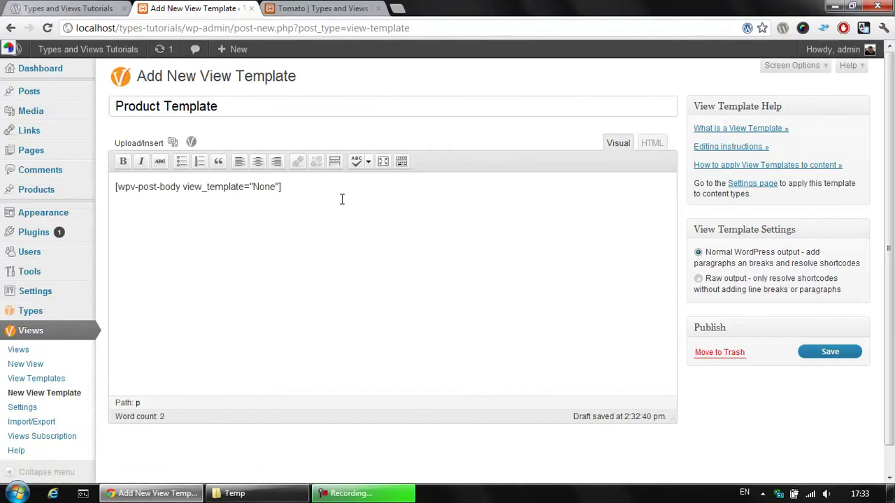
Insert the Price field with the FIELD_NAME: FIELD_VALUE output format.
{"action": "left_click", "coordinate": [194, 143]}
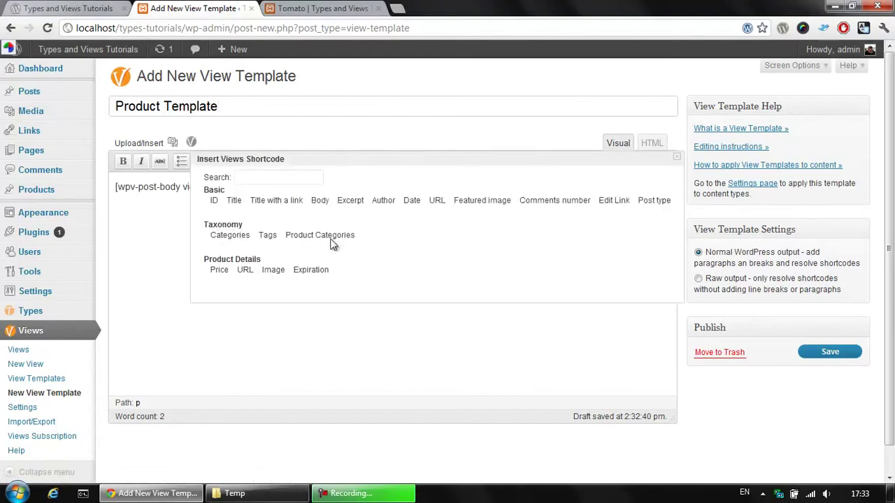
{"action": "left_click", "coordinate": [223, 271]}
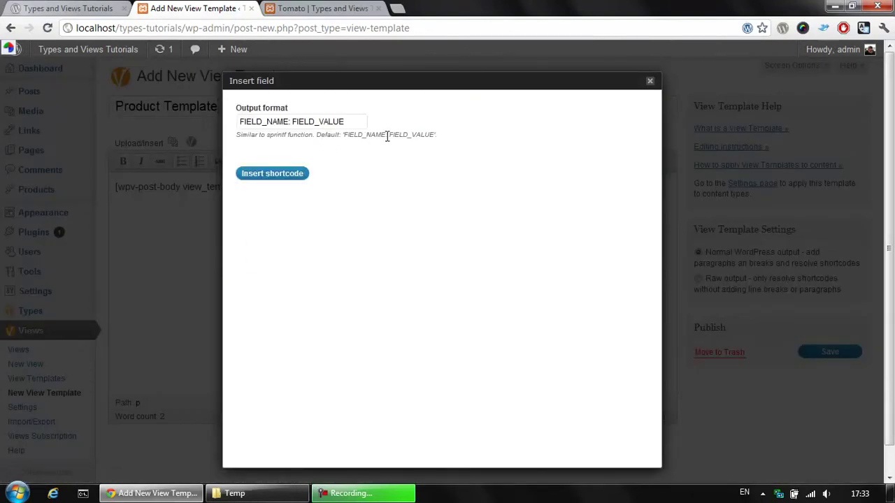
{"action": "left_click", "coordinate": [241, 122]}
{"action": "left_click", "coordinate": [280, 174]}
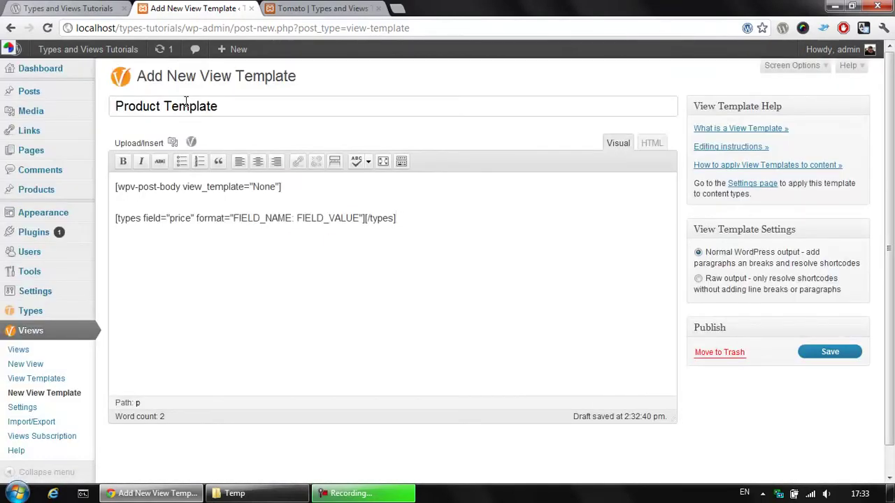
Insert the URL field with default options.
{"action": "left_click", "coordinate": [192, 143]}
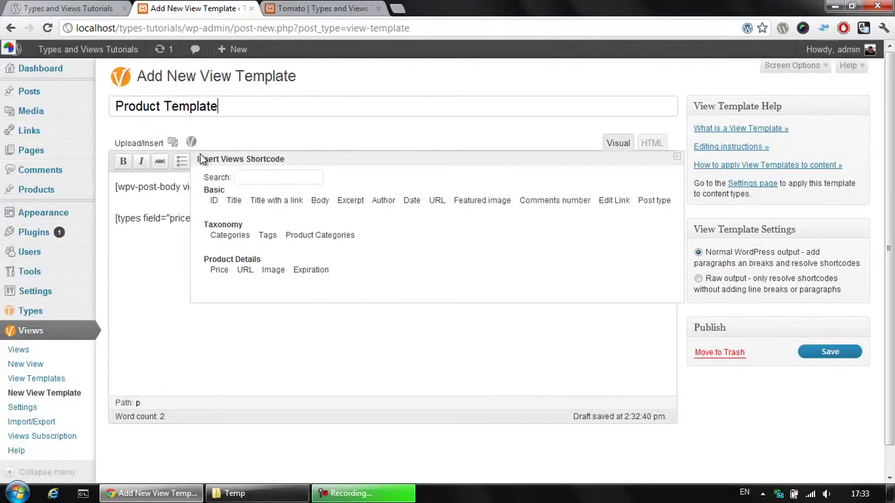
{"action": "left_click", "coordinate": [245, 272]}
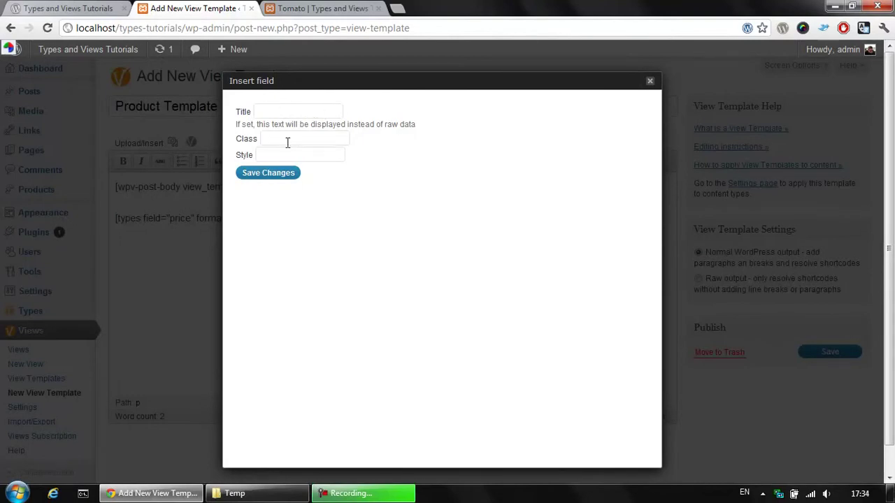
{"action": "left_click", "coordinate": [272, 175]}
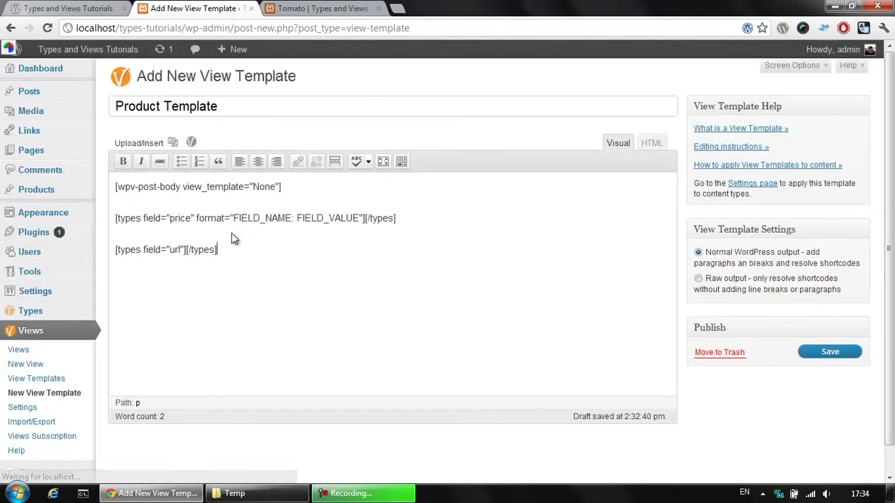
Insert the Image field titled 'Product' at the Thumbnail pre-defined size.
{"action": "left_click", "coordinate": [190, 144]}
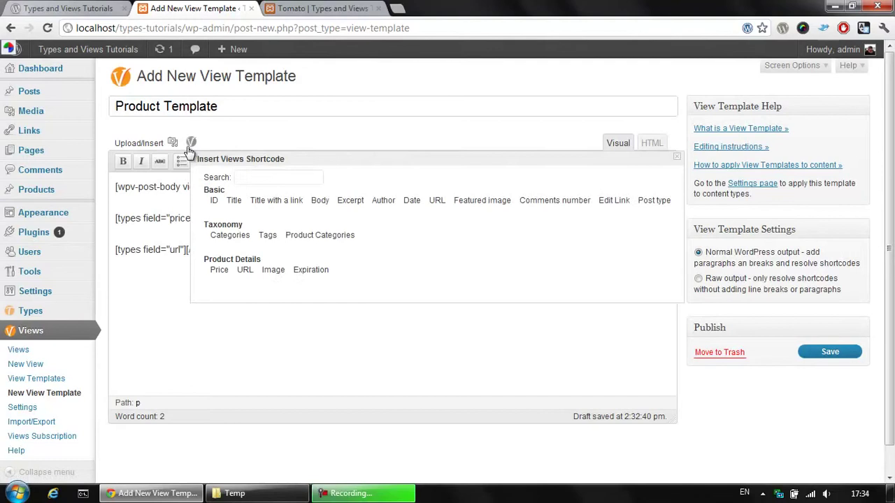
{"action": "left_click", "coordinate": [273, 270]}
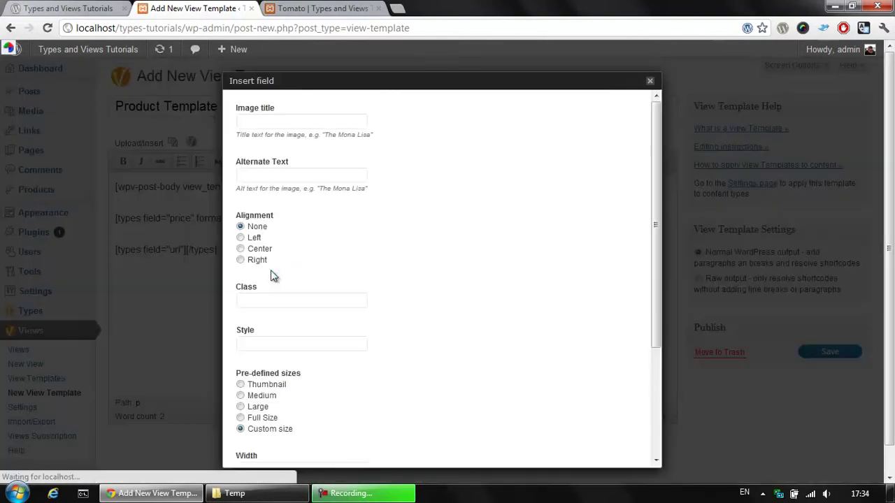
{"action": "left_click", "coordinate": [302, 128]}
{"action": "type", "text": "P"}
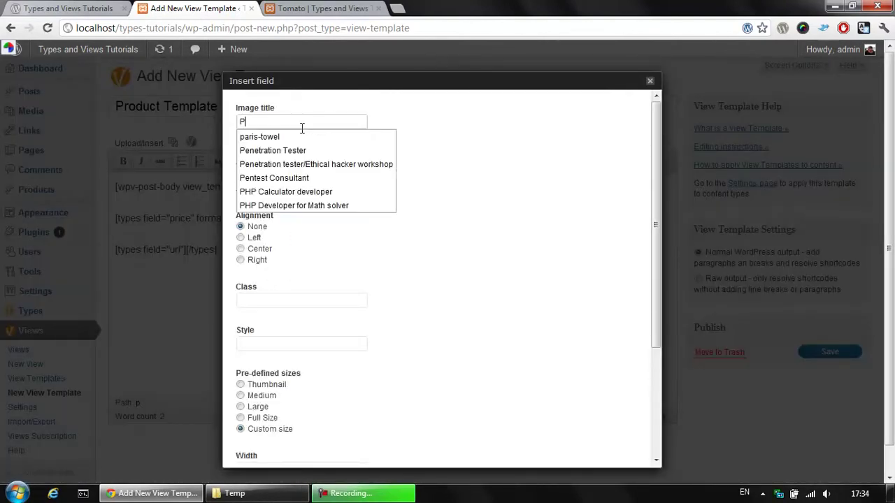
{"action": "type", "text": "roduct"}
{"action": "key", "text": "Tab"}
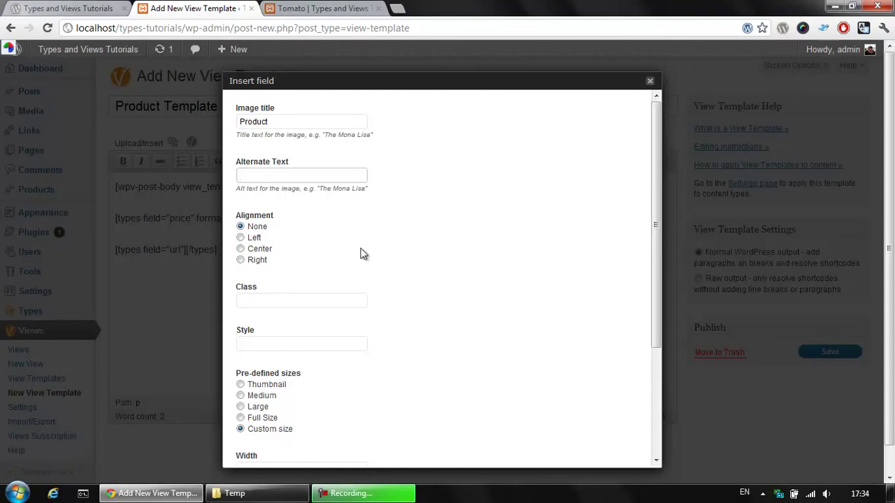
{"action": "scroll", "coordinate": [363, 254], "scroll_direction": "down", "scroll_amount": 2}
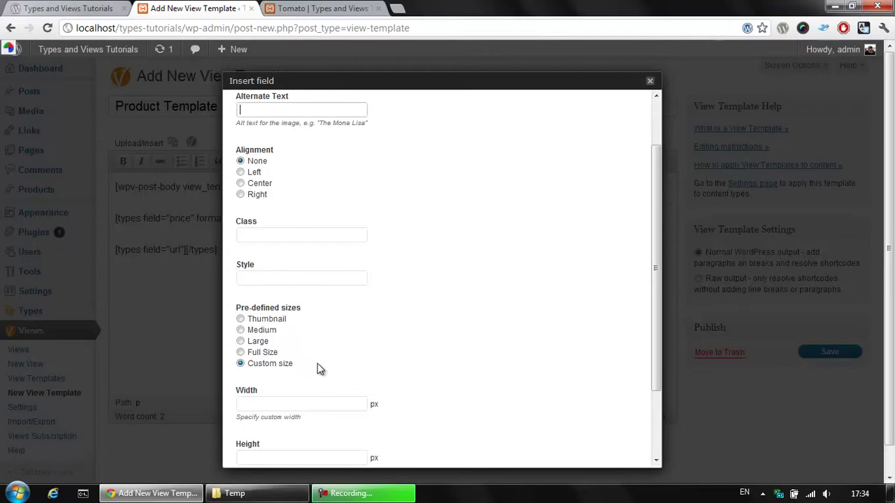
{"action": "left_click", "coordinate": [240, 319]}
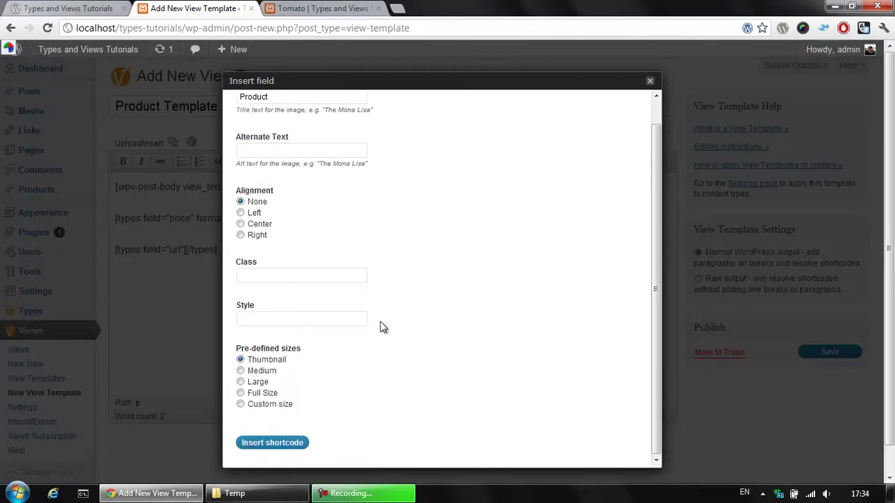
{"action": "left_click", "coordinate": [279, 443]}
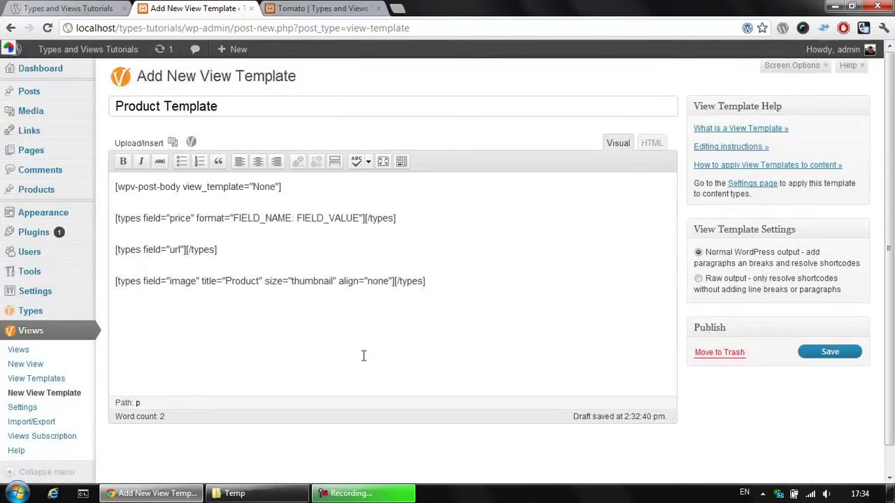
{"action": "left_click", "coordinate": [193, 142]}
Insert the Expiration field with 'Show as calendar' selected.
{"action": "left_click", "coordinate": [307, 272]}
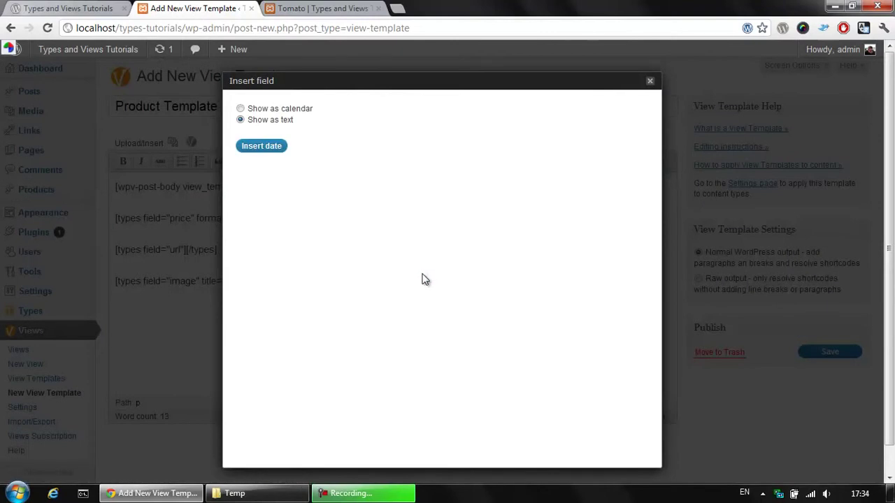
{"action": "left_click", "coordinate": [240, 109]}
{"action": "left_click", "coordinate": [268, 149]}
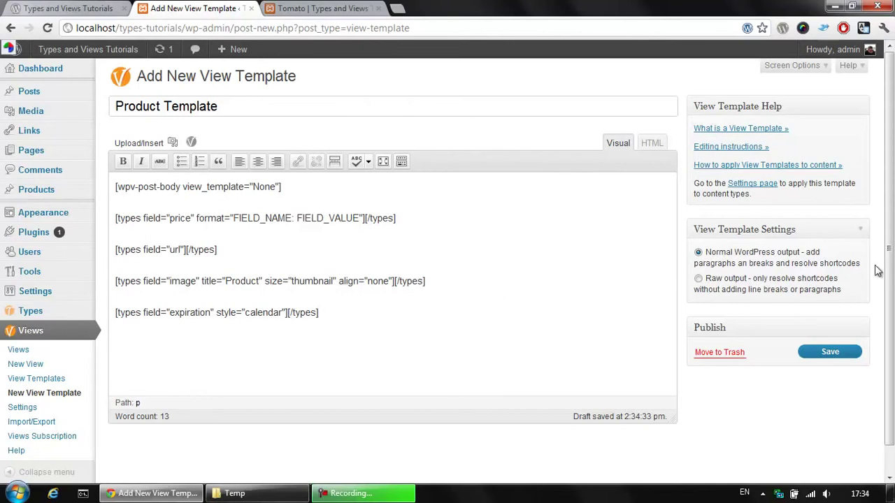
Save Product Template and open the Tomato product's edit page in a new tab.
{"action": "left_click", "coordinate": [847, 351]}
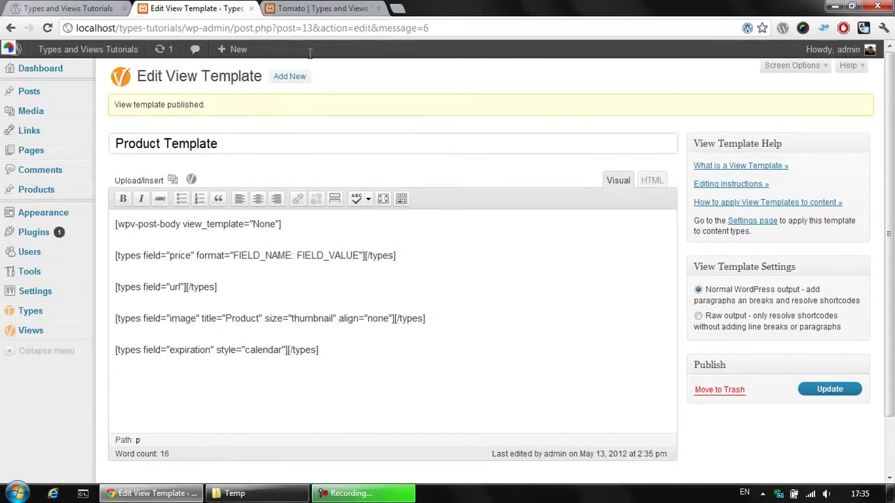
{"action": "left_click", "coordinate": [318, 9]}
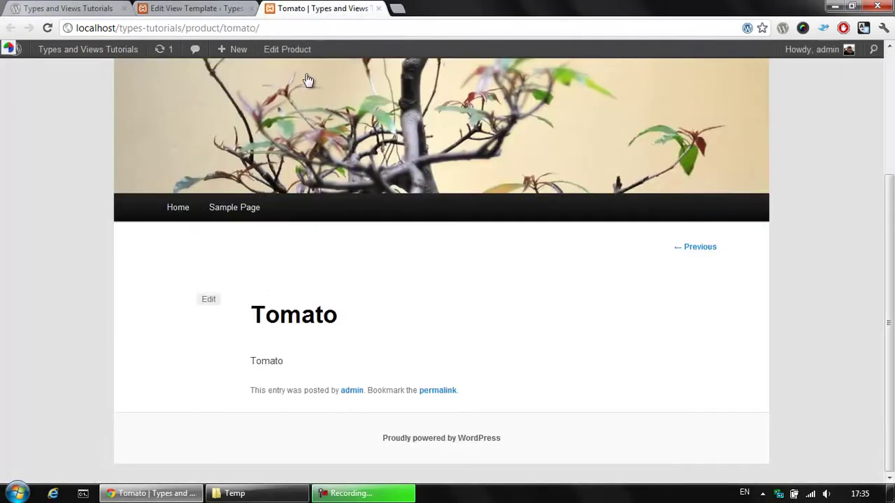
{"action": "scroll", "coordinate": [292, 58], "scroll_direction": "up", "scroll_amount": 1}
{"action": "middle_click", "coordinate": [292, 58]}
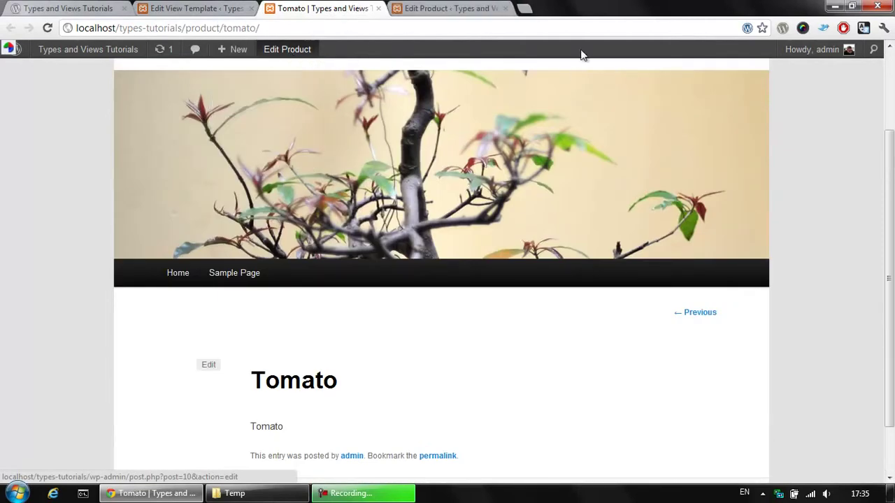
Set Tomato's Content Template to Product Template and update the product.
{"action": "left_click", "coordinate": [494, 8]}
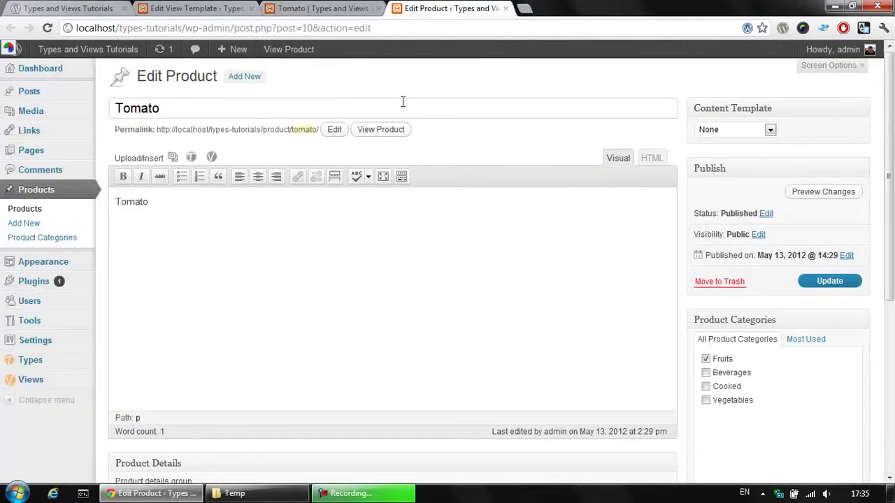
{"action": "scroll", "coordinate": [459, 200], "scroll_direction": "down", "scroll_amount": 4}
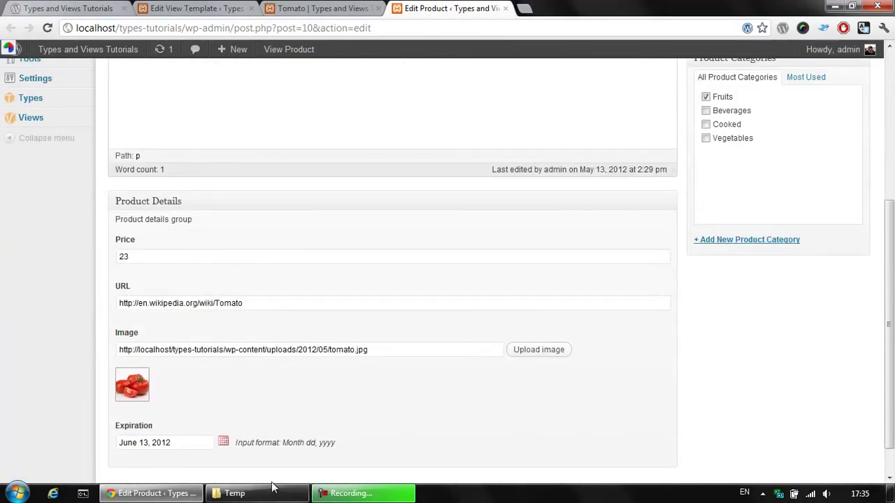
{"action": "scroll", "coordinate": [482, 364], "scroll_direction": "up", "scroll_amount": 4}
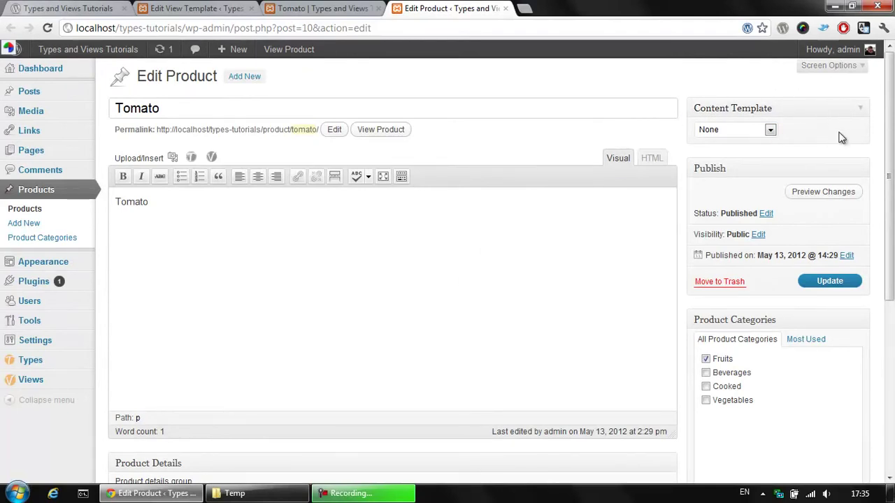
{"action": "left_click", "coordinate": [771, 132]}
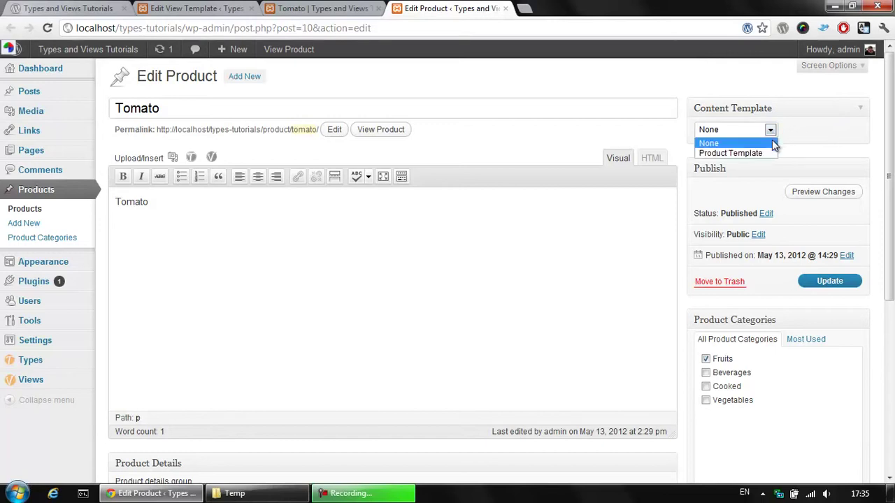
{"action": "left_click", "coordinate": [734, 154]}
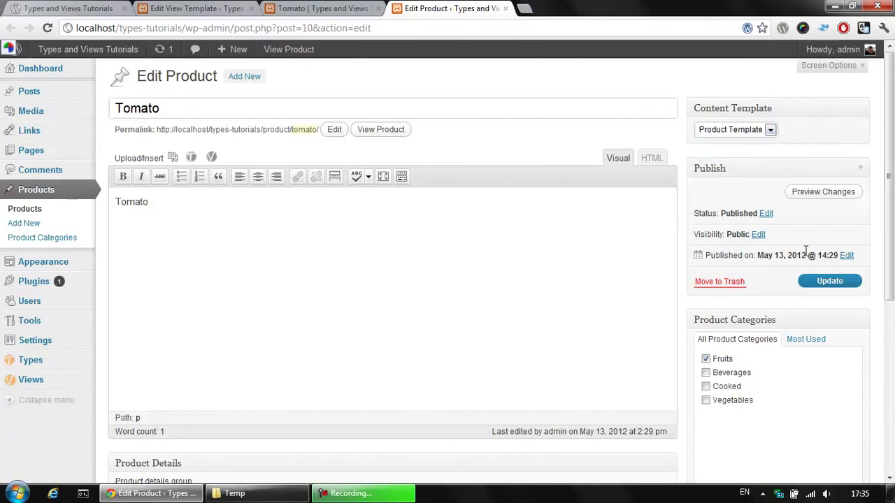
{"action": "left_click", "coordinate": [830, 281]}
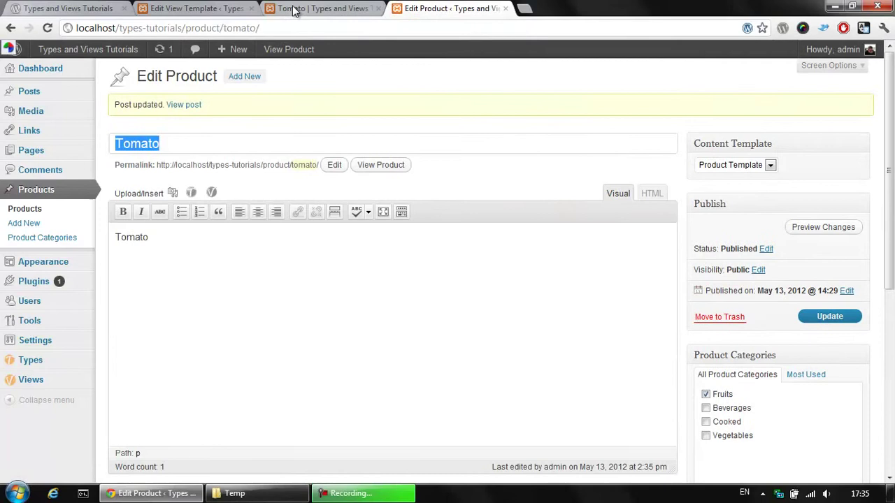
Reload the Tomato page and review the image, Price: 23, Wikipedia link and June 2012 calendar.
{"action": "left_click", "coordinate": [289, 9]}
{"action": "scroll", "coordinate": [25, 200], "scroll_direction": "down", "scroll_amount": 1}
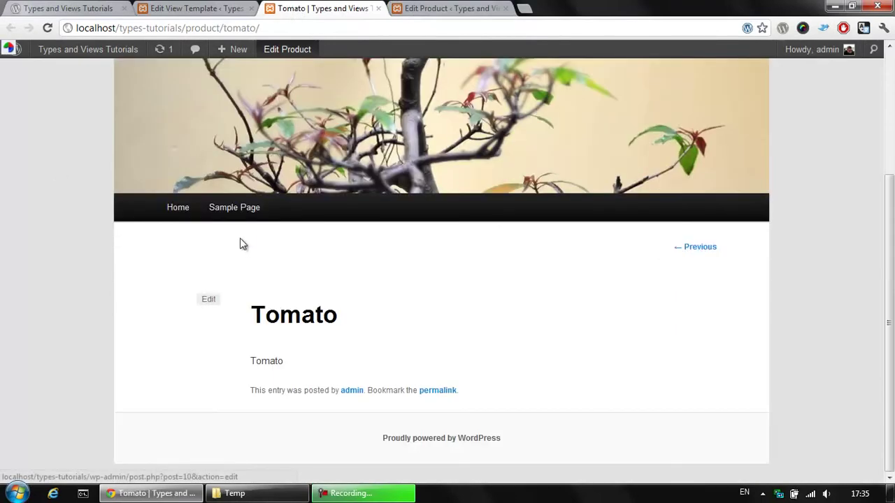
{"action": "key", "text": "F5"}
{"action": "scroll", "coordinate": [125, 182], "scroll_direction": "down", "scroll_amount": 5}
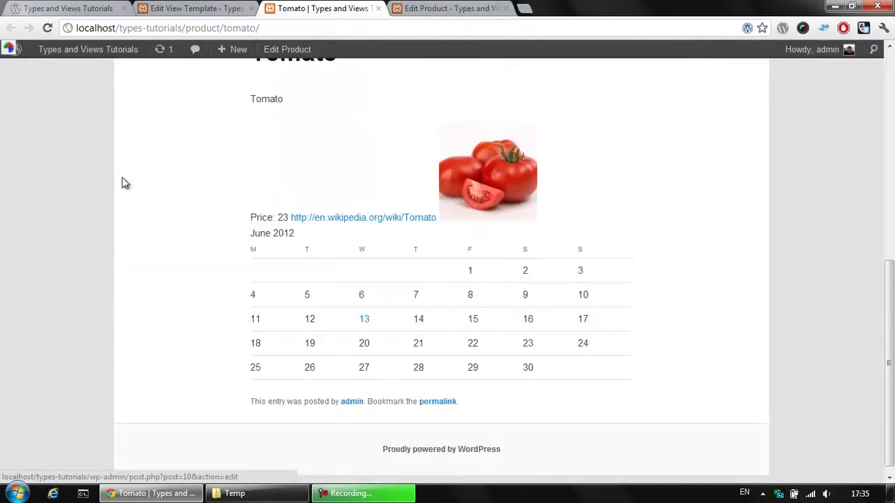
{"action": "scroll", "coordinate": [116, 182], "scroll_direction": "up", "scroll_amount": 1}
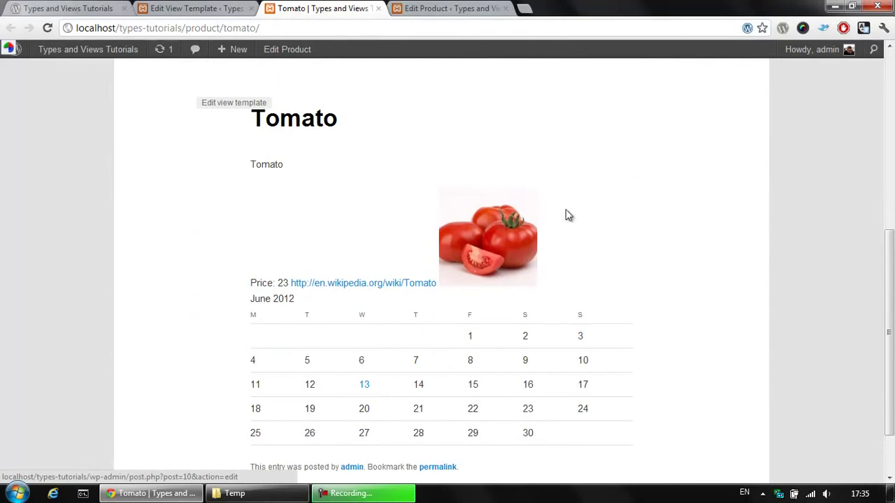
{"action": "scroll", "coordinate": [593, 206], "scroll_direction": "down", "scroll_amount": 1}
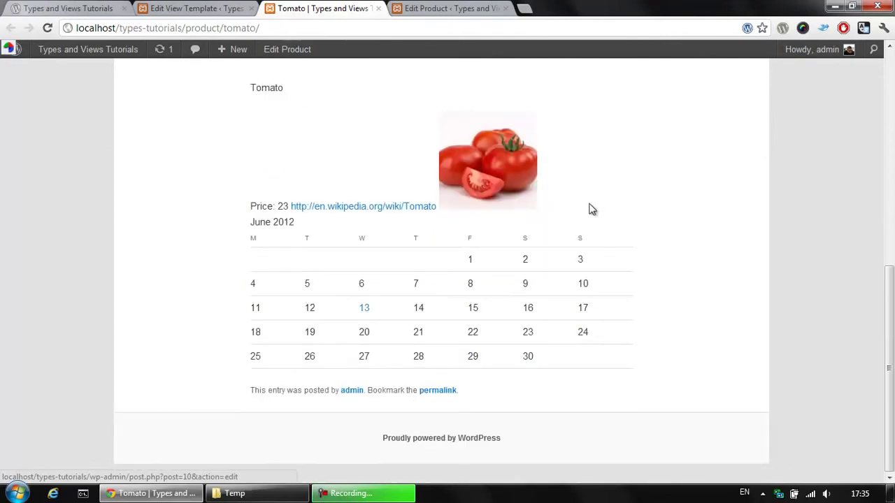
{"action": "scroll", "coordinate": [591, 210], "scroll_direction": "up", "scroll_amount": 1}
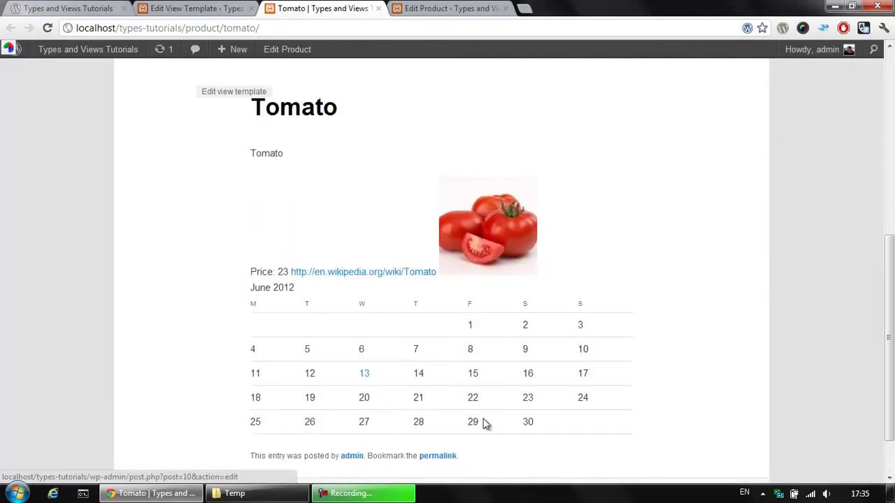
{"action": "right_click", "coordinate": [386, 373]}
{"action": "left_click", "coordinate": [512, 369]}
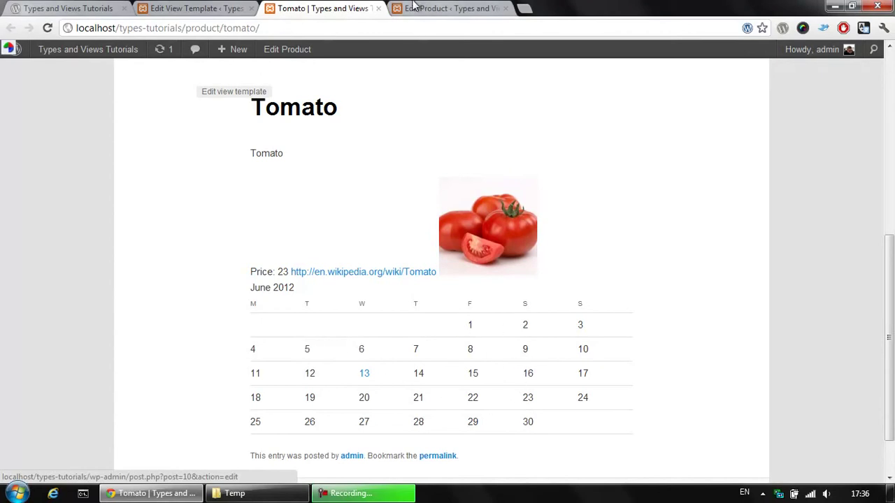
Delete the calendar-style expiration shortcode from Product Template.
{"action": "left_click", "coordinate": [196, 7]}
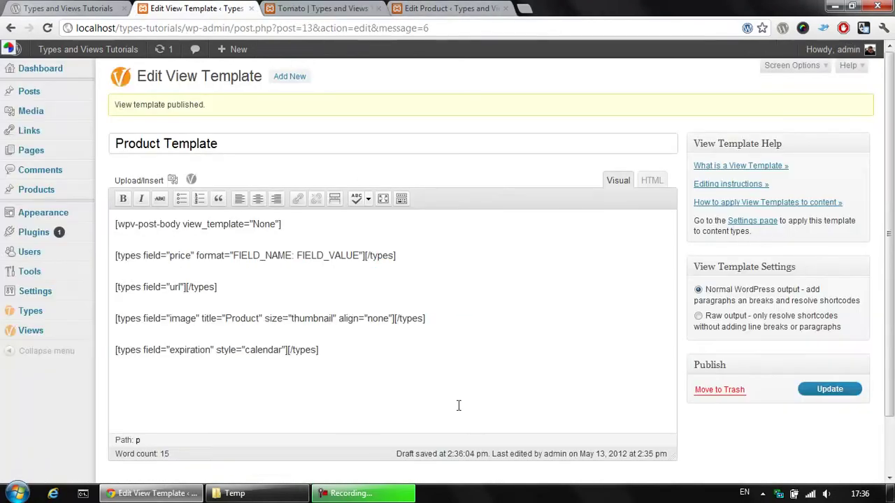
{"action": "left_click_drag", "start_coordinate": [321, 358], "coordinate": [96, 365]}
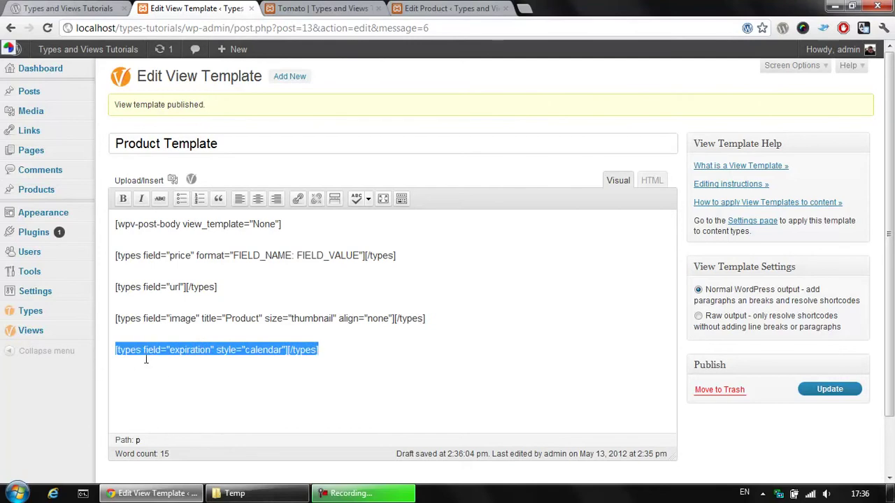
{"action": "key", "text": "Delete"}
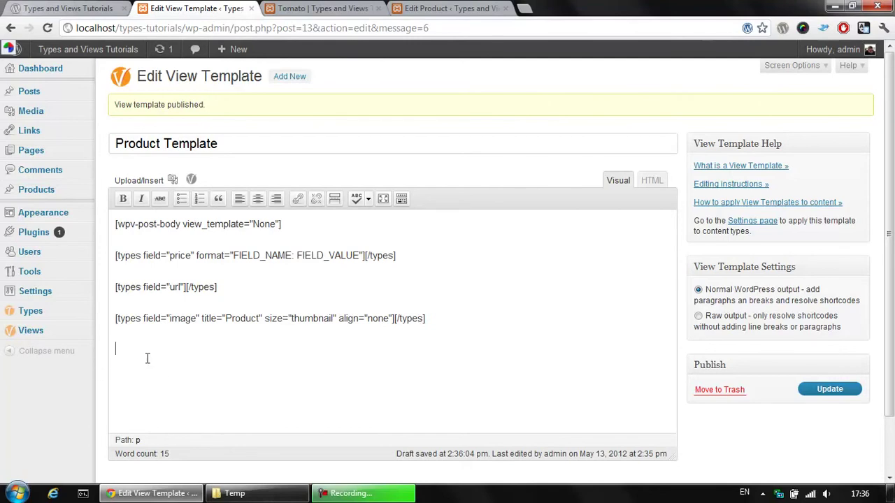
Insert Expiration as text in F j, Y format and view the template's HTML.
{"action": "left_click", "coordinate": [191, 180]}
{"action": "left_click", "coordinate": [316, 310]}
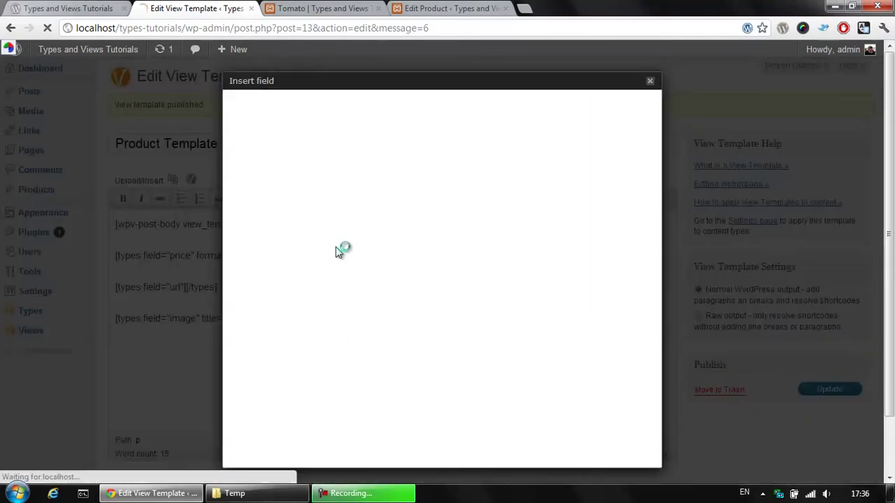
{"action": "left_click", "coordinate": [240, 119]}
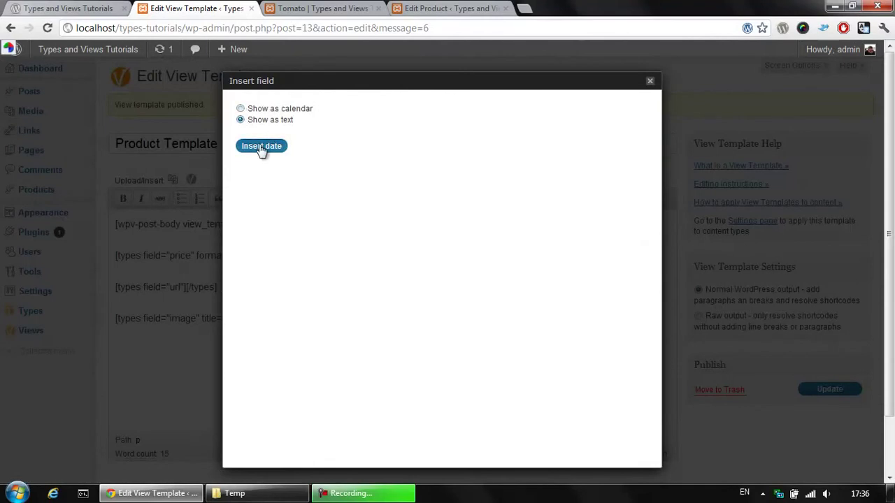
{"action": "left_click", "coordinate": [260, 148]}
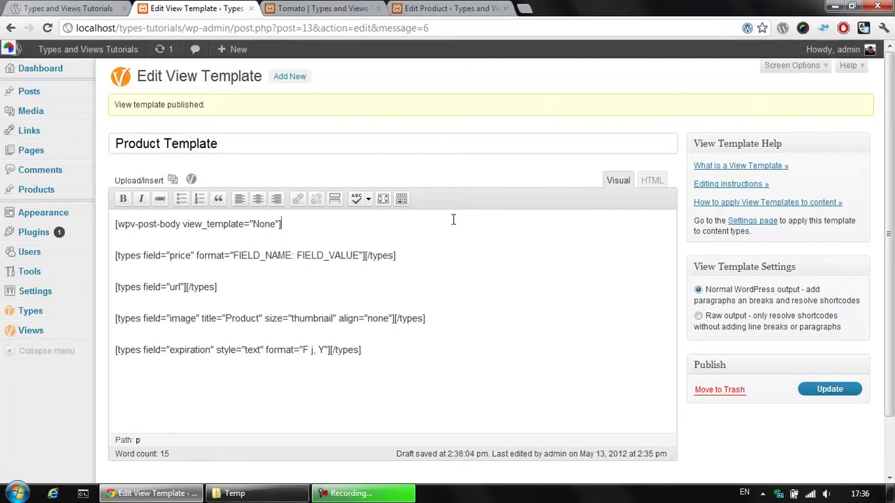
{"action": "left_click", "coordinate": [651, 182]}
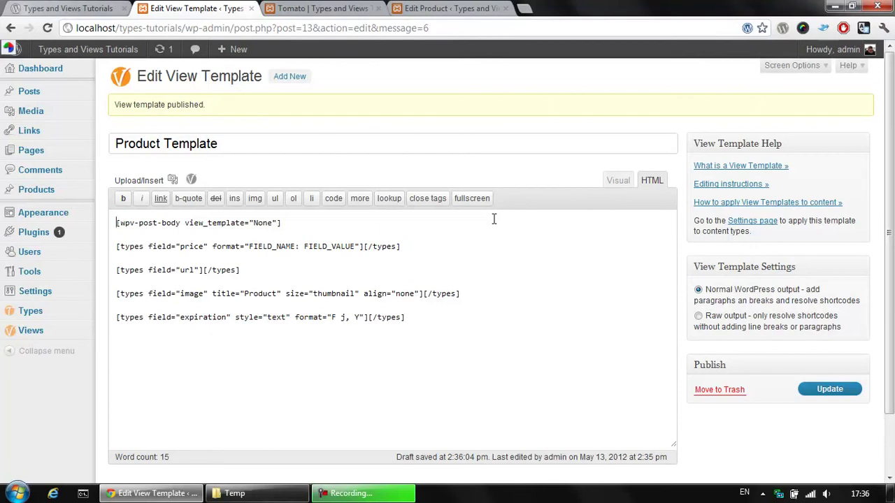
Add <div></div> tags around the body, price, URL and expiration shortcodes, cutting out the image shortcode line.
{"action": "type", "text": "<div>"}
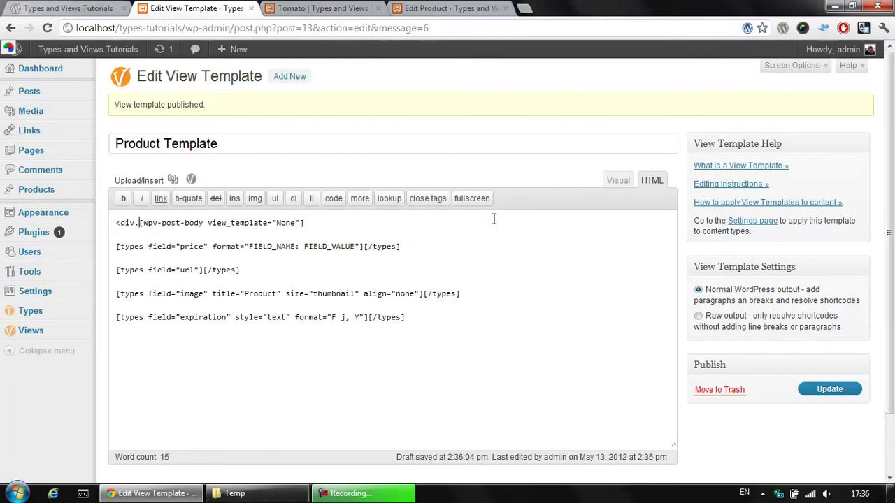
{"action": "type", "text": "</div>"}
{"action": "type", "text": "<div>"}
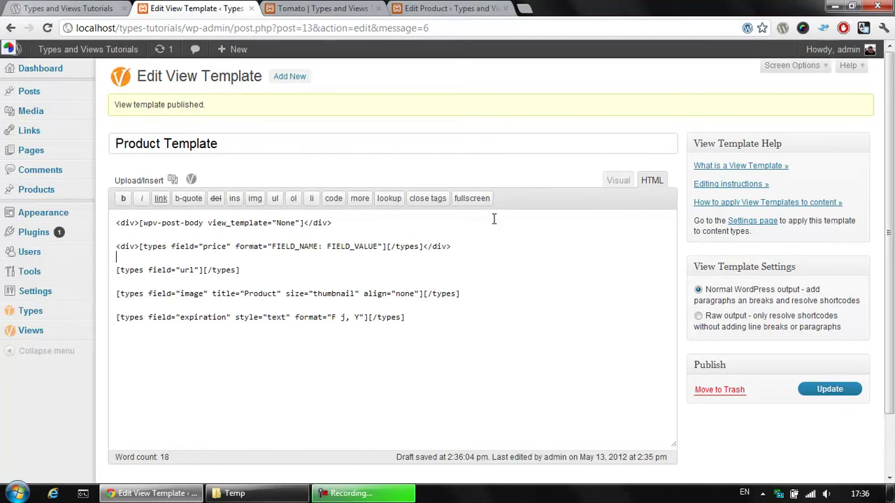
{"action": "type", "text": "<div>"}
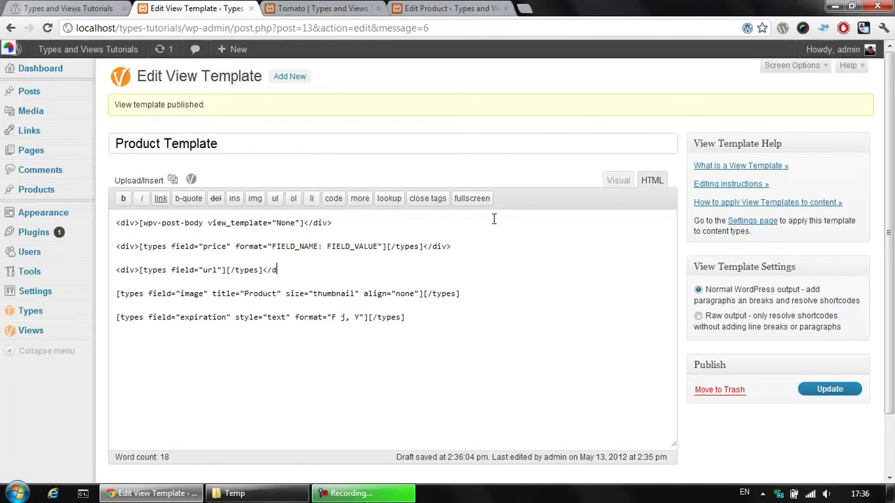
{"action": "key", "text": "shift+Home"}
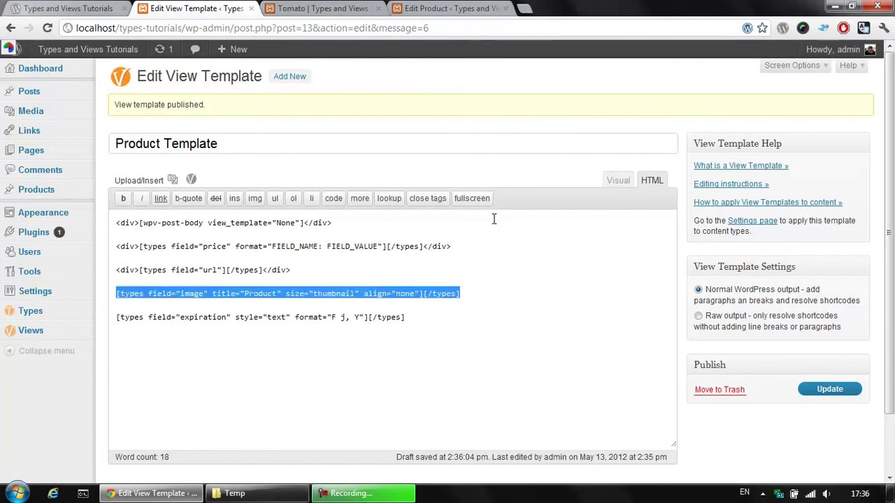
{"action": "key", "text": "ctrl+x"}
{"action": "key", "text": "BackSpace"}
{"action": "key", "text": "Delete"}
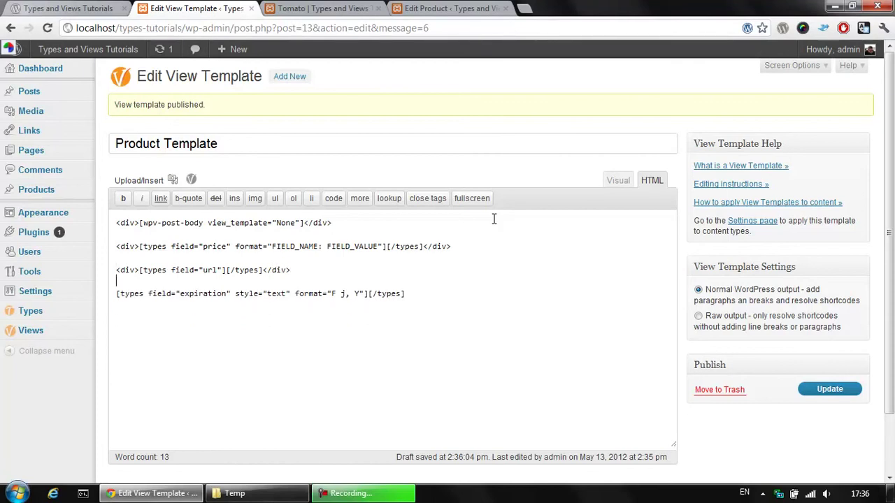
{"action": "type", "text": "<div>"}
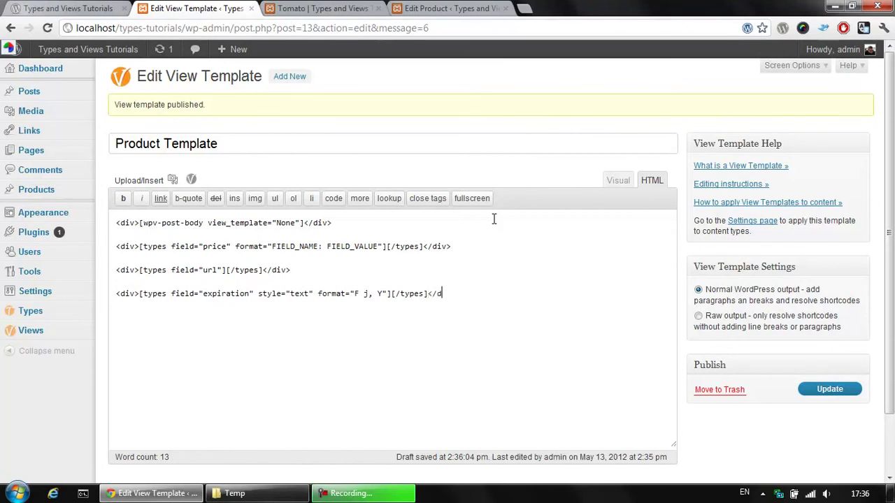
Insert a Product image shortcode with Right alignment and Thumbnail size.
{"action": "left_click", "coordinate": [112, 225]}
{"action": "left_click", "coordinate": [460, 299]}
{"action": "left_click", "coordinate": [191, 180]}
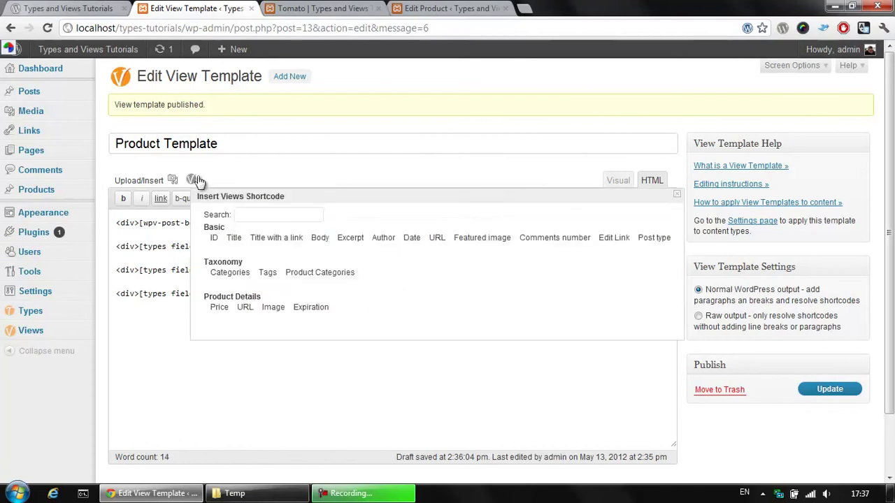
{"action": "left_click", "coordinate": [273, 309]}
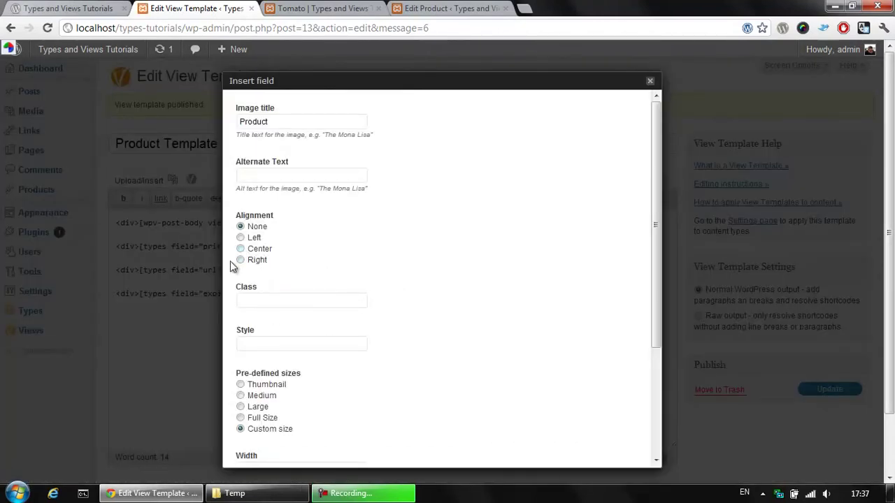
{"action": "left_click", "coordinate": [241, 260]}
{"action": "scroll", "coordinate": [372, 278], "scroll_direction": "down", "scroll_amount": 4}
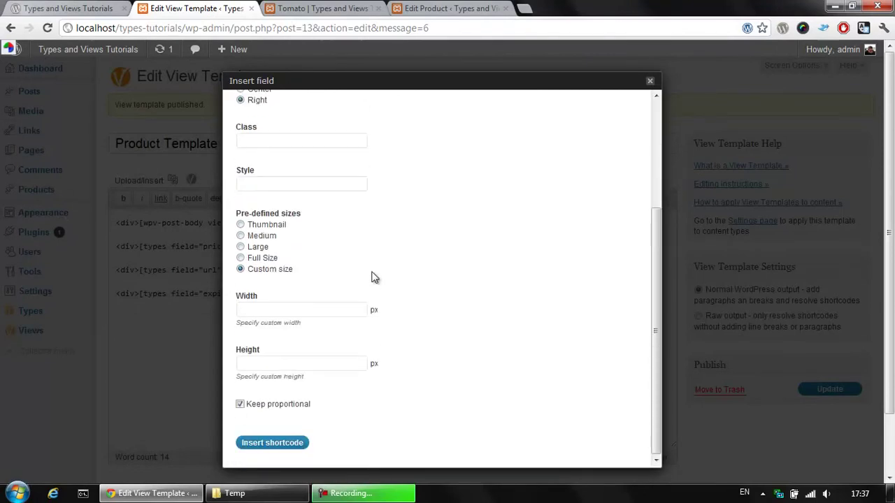
{"action": "left_click", "coordinate": [240, 225]}
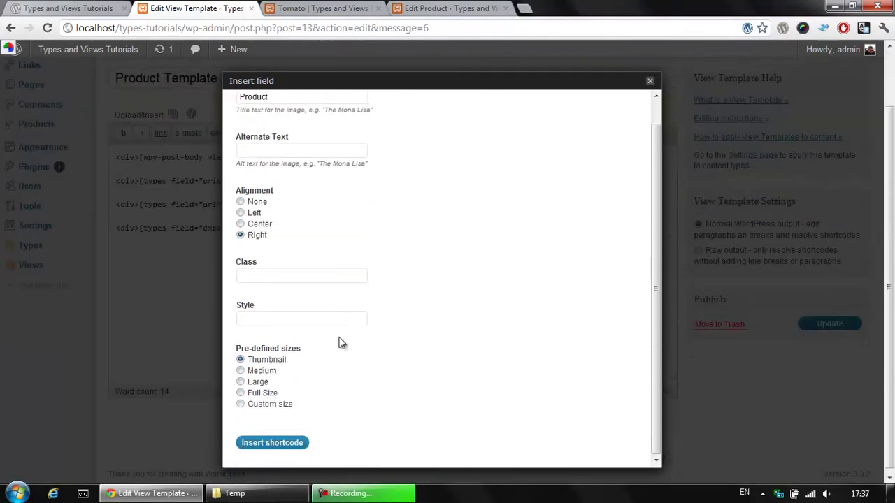
{"action": "left_click", "coordinate": [284, 443]}
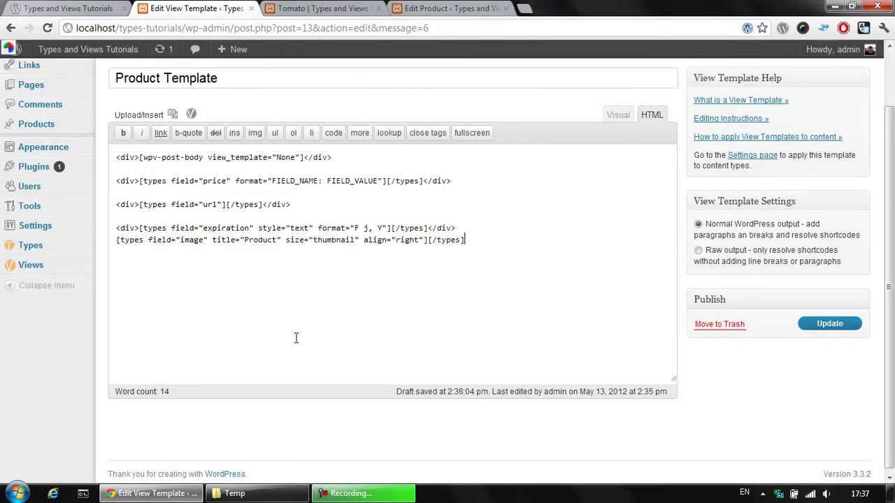
Move the new image shortcode line to the very top of the template.
{"action": "key", "text": "shift+Up"}
{"action": "key", "text": "BackSpace"}
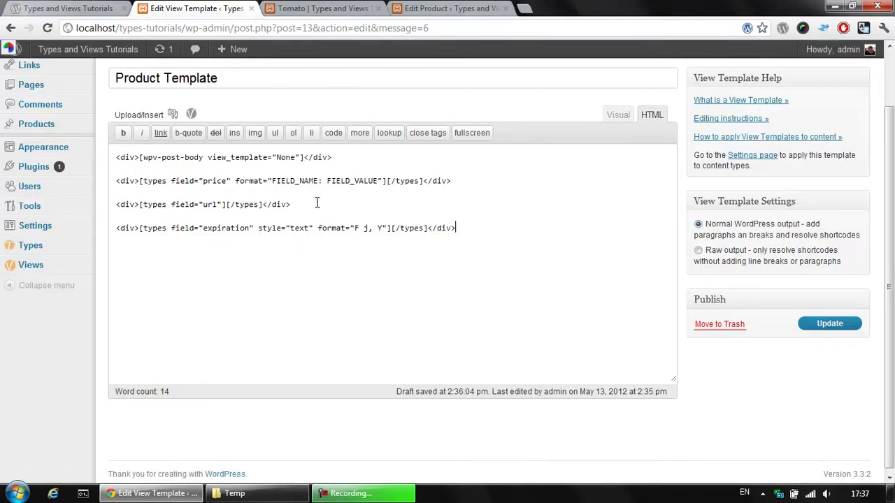
{"action": "key", "text": "Return"}
{"action": "key", "text": "Up"}
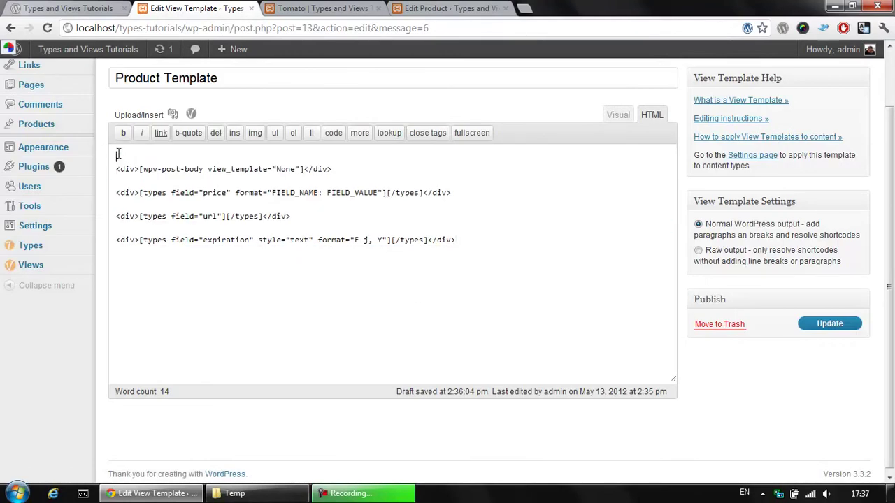
{"action": "key", "text": "ctrl+v"}
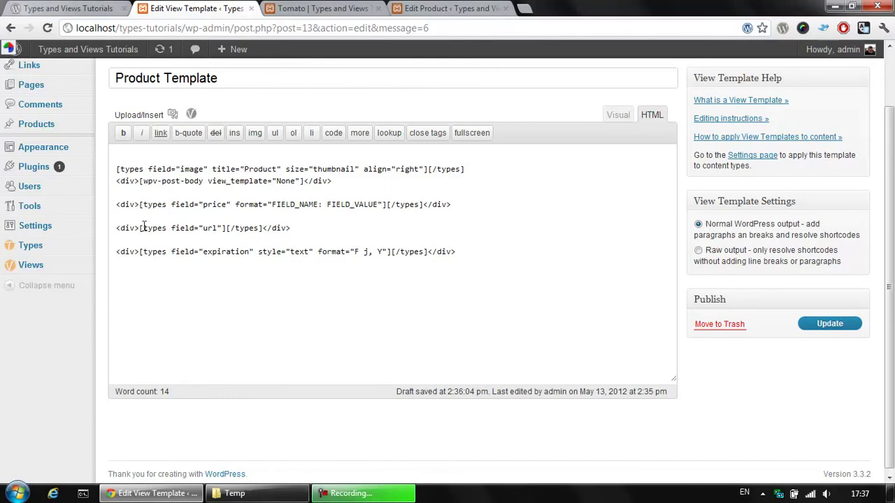
Update the Product Template and reload the Tomato product page.
{"action": "left_click", "coordinate": [813, 326]}
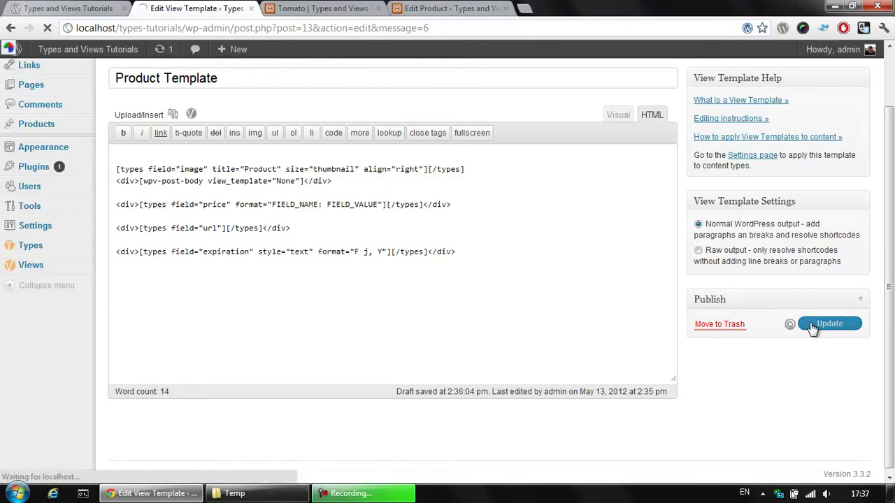
{"action": "left_click", "coordinate": [322, 7]}
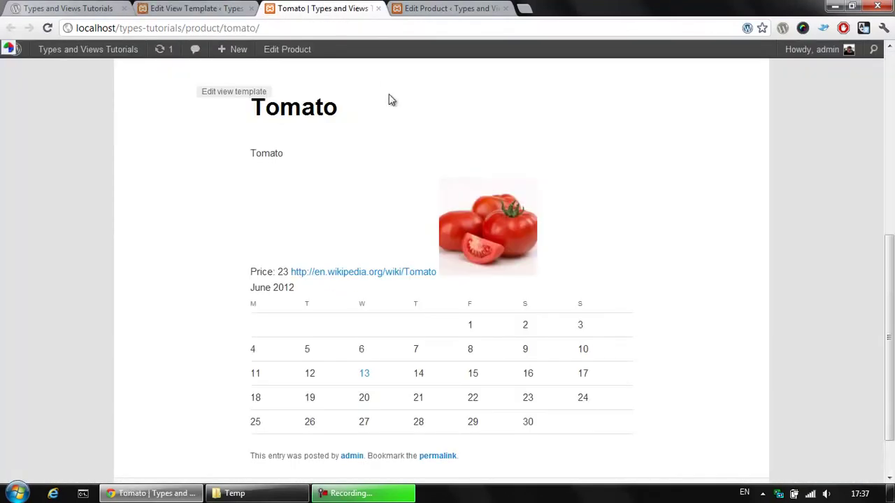
{"action": "key", "text": "F5"}
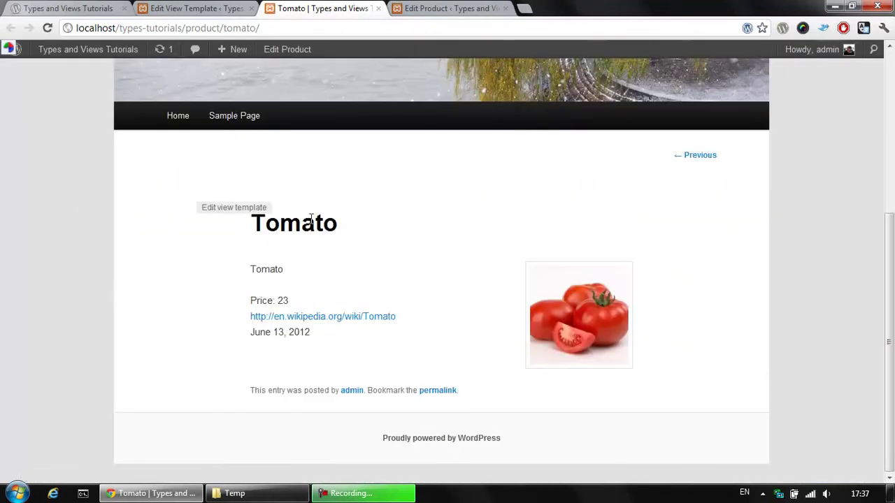
Highlight the body text, 'Price: 23' and 'June 13, 2012' lines to check the output.
{"action": "left_click_drag", "start_coordinate": [251, 269], "coordinate": [303, 273]}
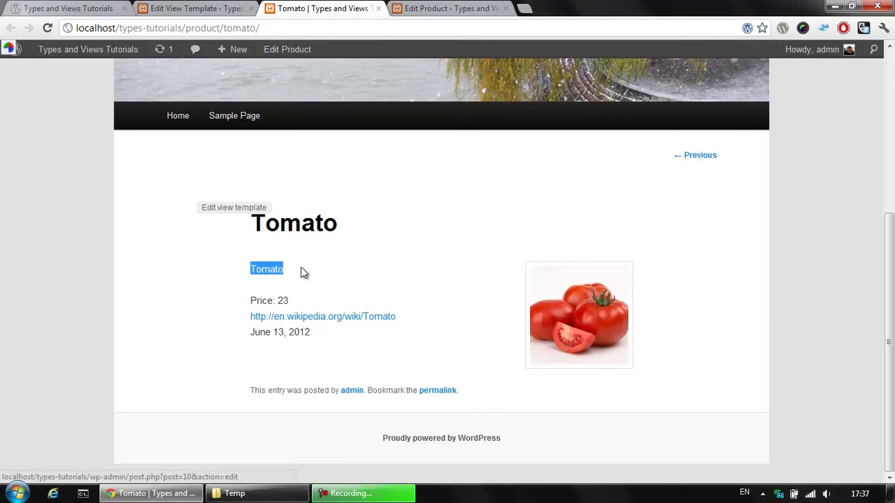
{"action": "left_click_drag", "start_coordinate": [240, 310], "coordinate": [301, 300]}
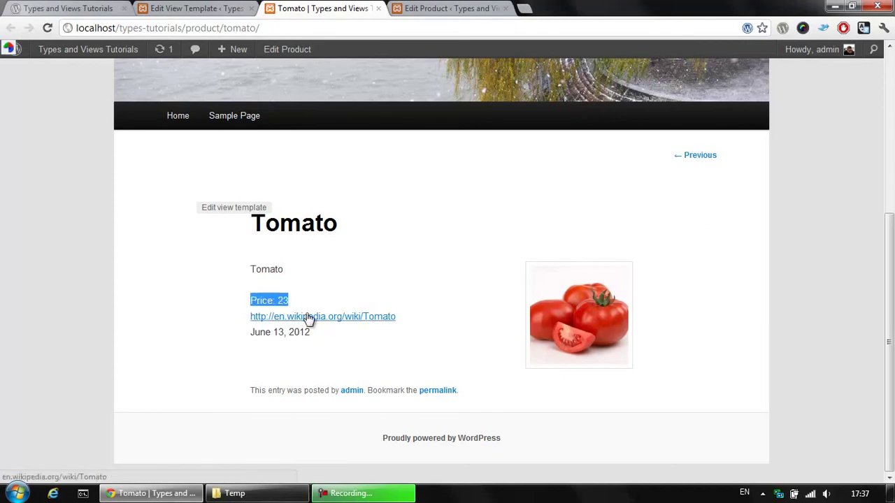
{"action": "left_click_drag", "start_coordinate": [248, 333], "coordinate": [314, 329]}
{"action": "left_click", "coordinate": [325, 337]}
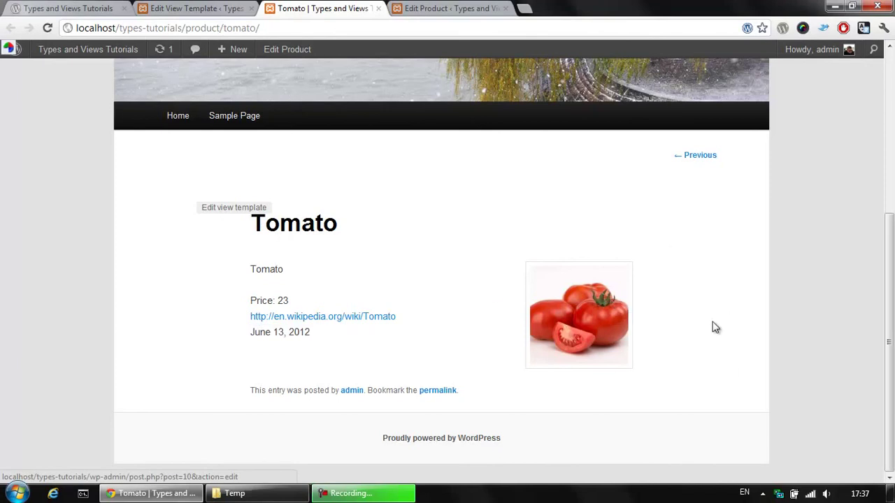
Minimise the Chrome window showing the Tomato page to reveal the desktop.
{"action": "left_click", "coordinate": [151, 493]}
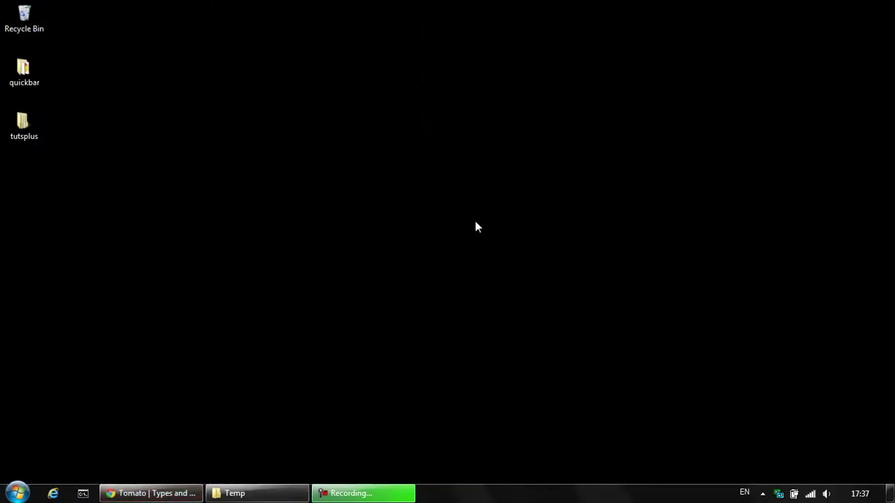